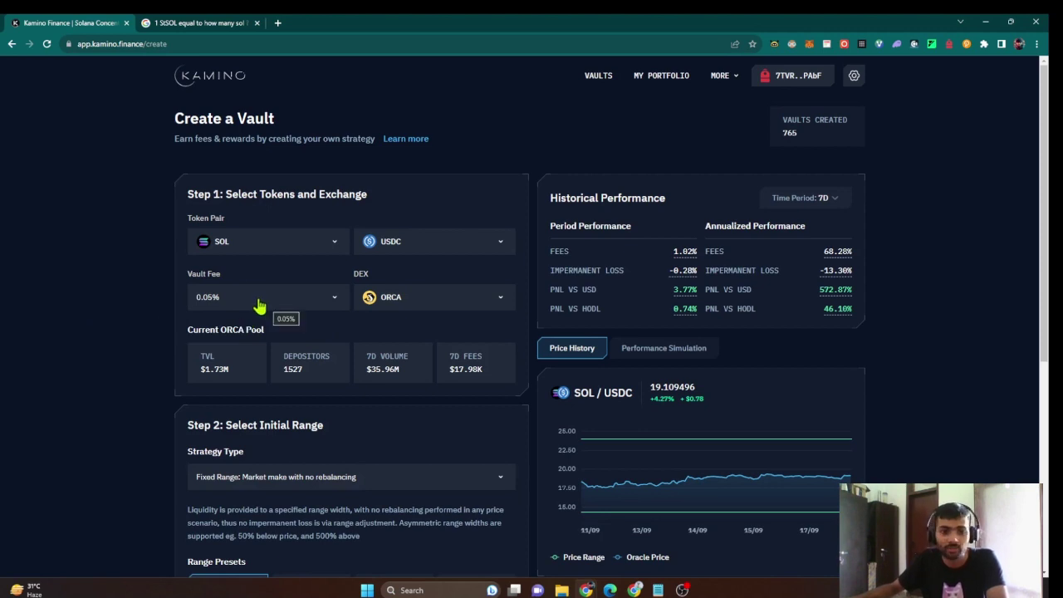
- Set the vault's token pair to STSOL and SOL
{"action": "left_click_drag", "start_coordinate": [215, 215], "coordinate": [366, 186]}
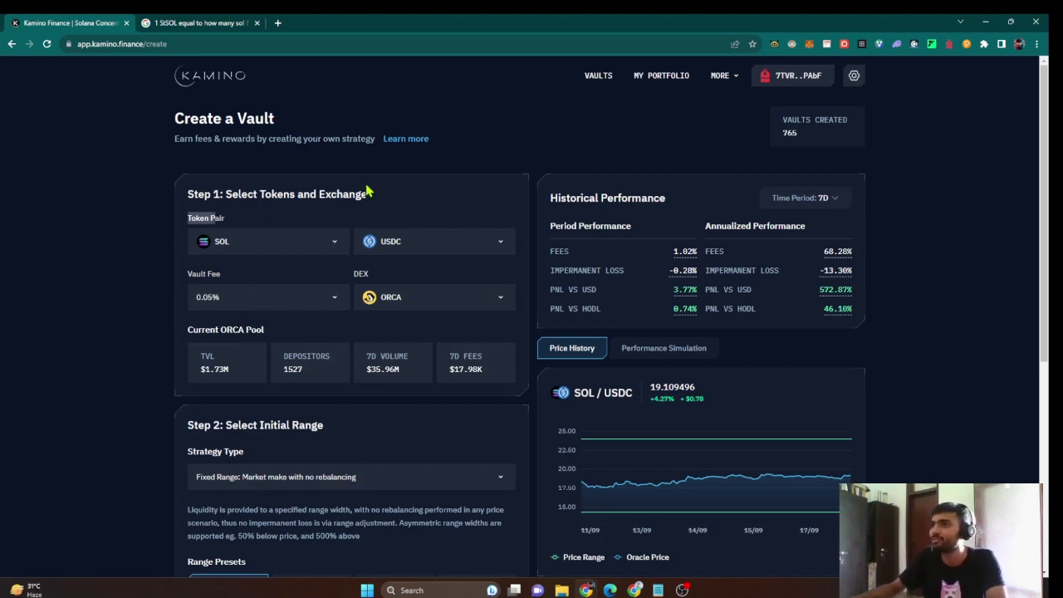
{"action": "left_click", "coordinate": [277, 193]}
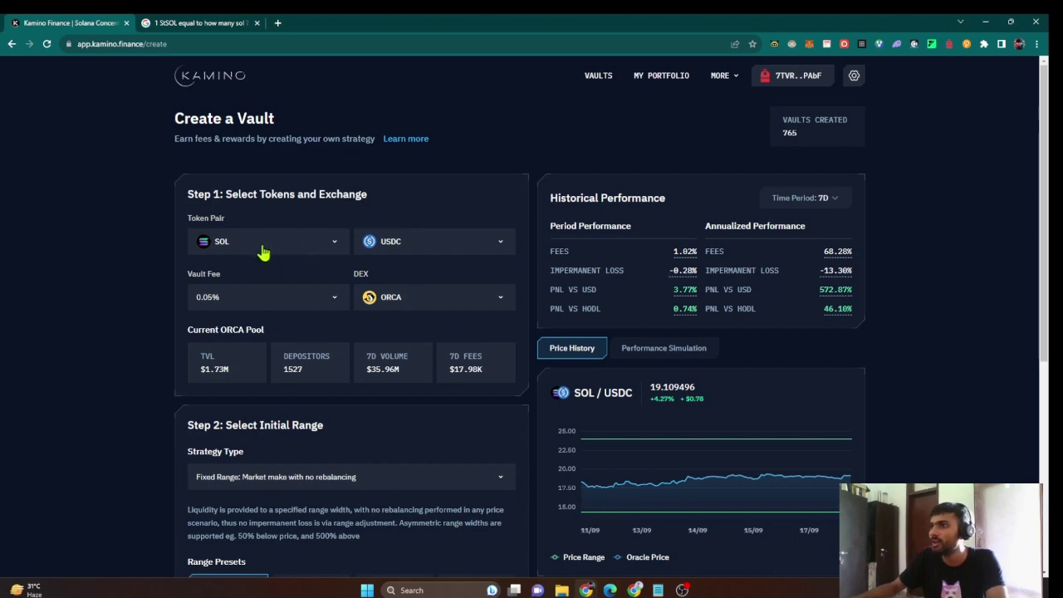
{"action": "left_click", "coordinate": [311, 250]}
{"action": "left_click", "coordinate": [396, 242]}
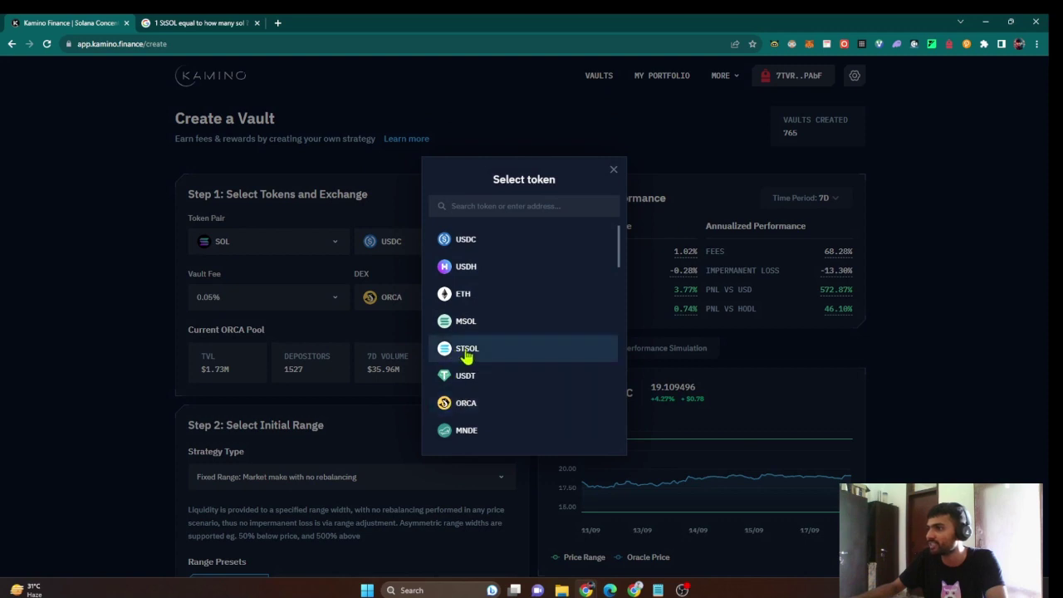
{"action": "left_click", "coordinate": [467, 349]}
- Choose the 0.01% vault fee for the STSOL/SOL pair
{"action": "left_click", "coordinate": [206, 295]}
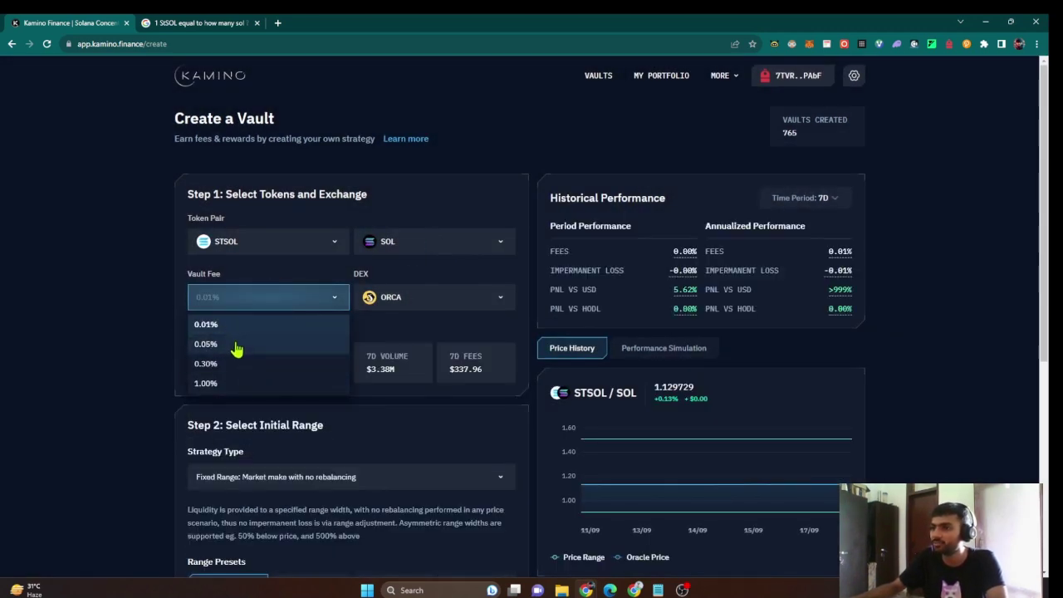
{"action": "left_click", "coordinate": [205, 326]}
{"action": "left_click", "coordinate": [236, 307]}
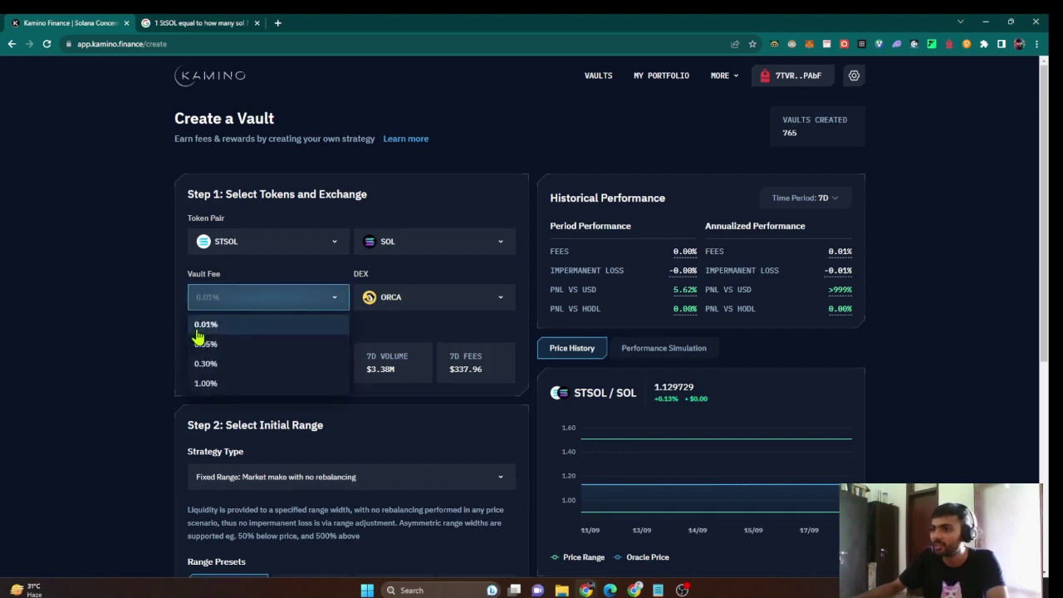
{"action": "left_click", "coordinate": [152, 358]}
- Try RAYDIUM as the vault's DEX and return the selection to ORCA
{"action": "left_click", "coordinate": [422, 307]}
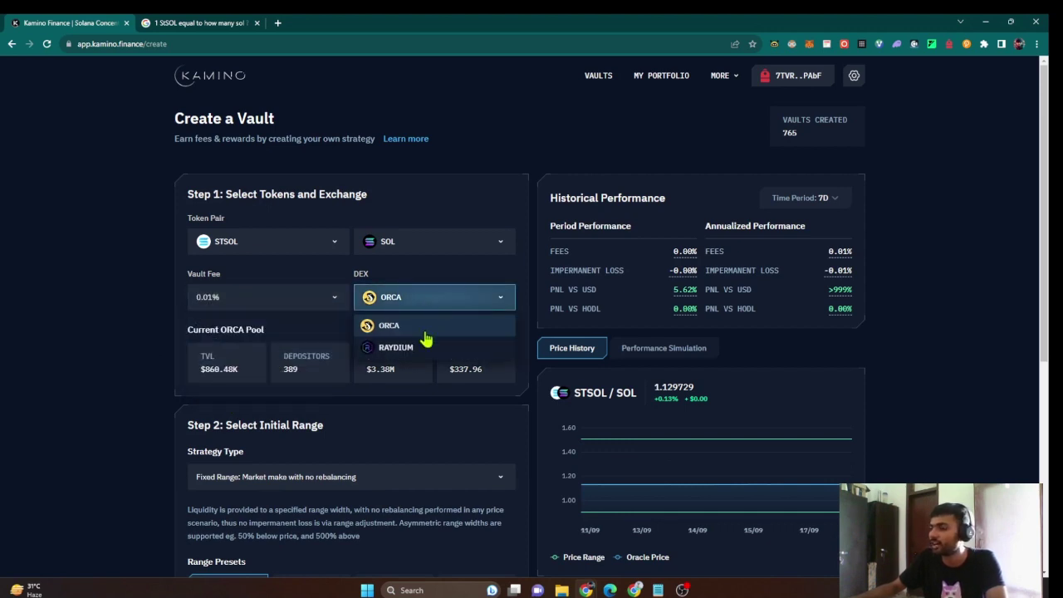
{"action": "scroll", "coordinate": [408, 204], "scroll_direction": "down", "scroll_amount": 2}
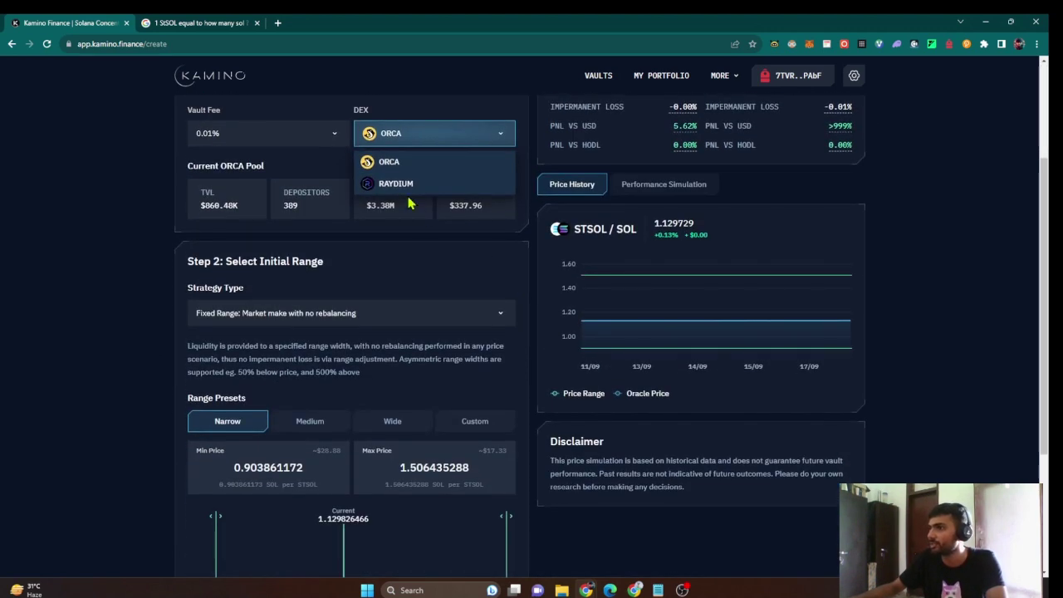
{"action": "left_click", "coordinate": [398, 184]}
{"action": "left_click", "coordinate": [438, 135]}
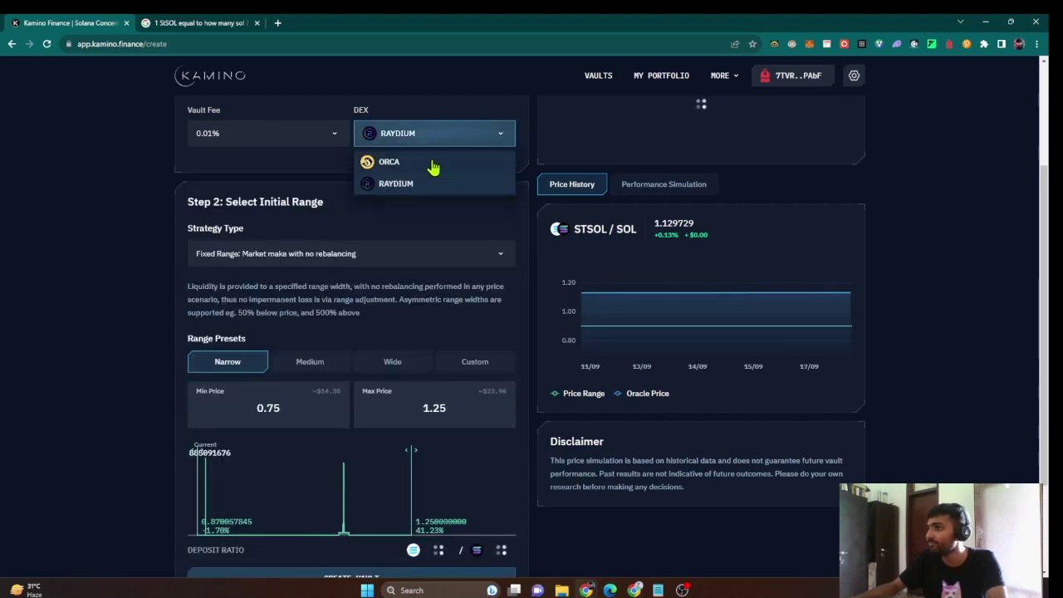
{"action": "left_click", "coordinate": [391, 161]}
{"action": "scroll", "coordinate": [521, 211], "scroll_direction": "up", "scroll_amount": 1}
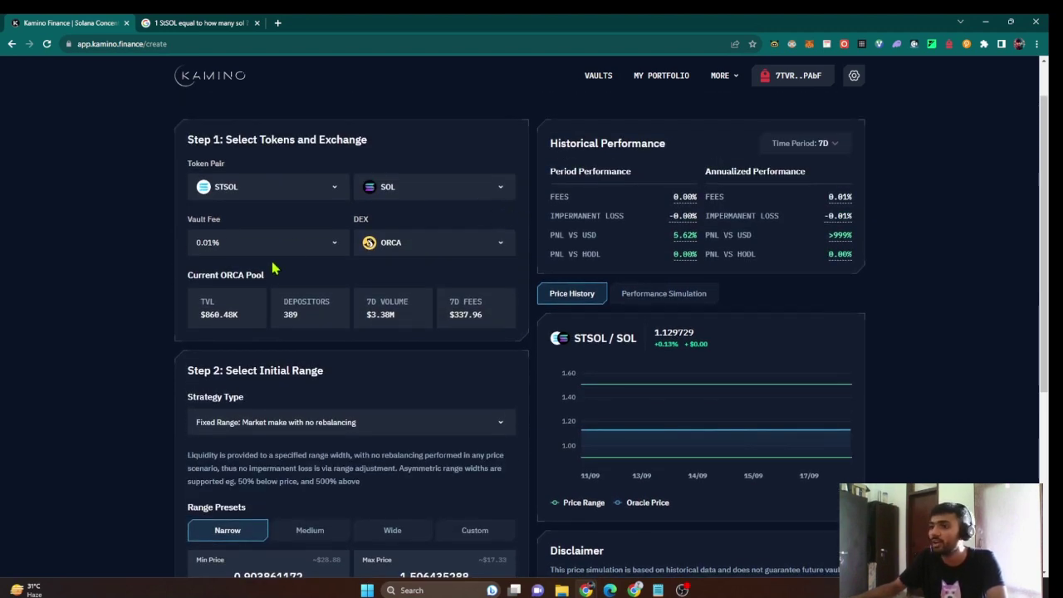
- Try the Medium and Custom range presets for the Fixed Range strategy
{"action": "scroll", "coordinate": [248, 401], "scroll_direction": "down", "scroll_amount": 1}
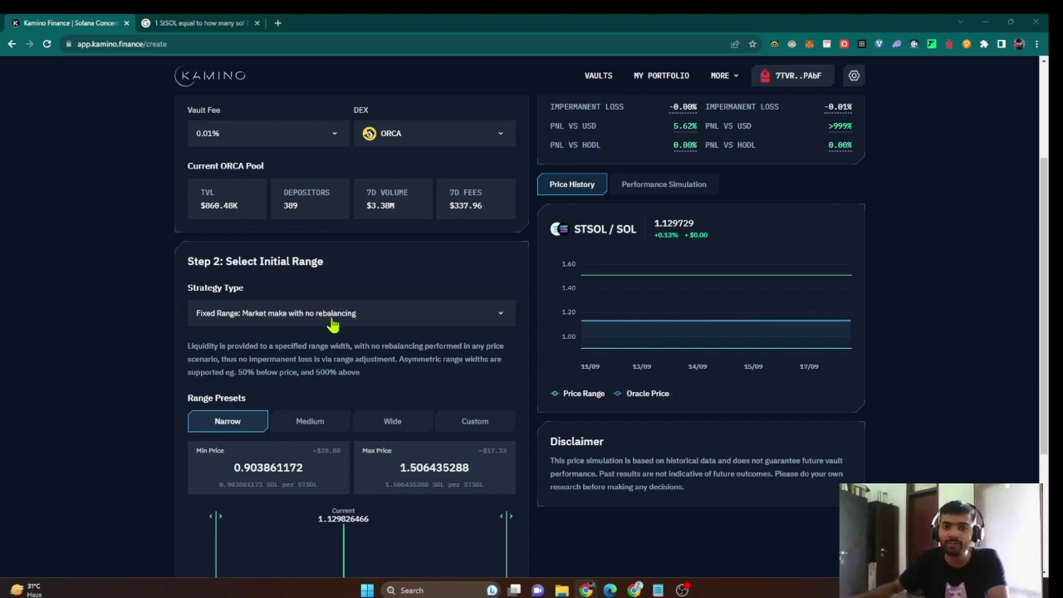
{"action": "scroll", "coordinate": [352, 324], "scroll_direction": "down", "scroll_amount": 3}
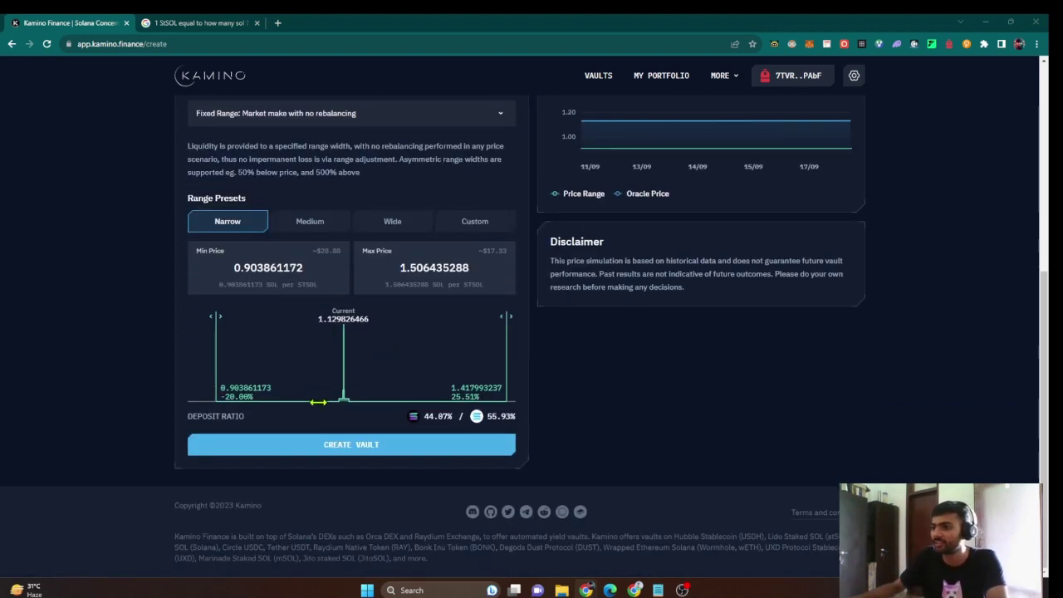
{"action": "left_click", "coordinate": [332, 224]}
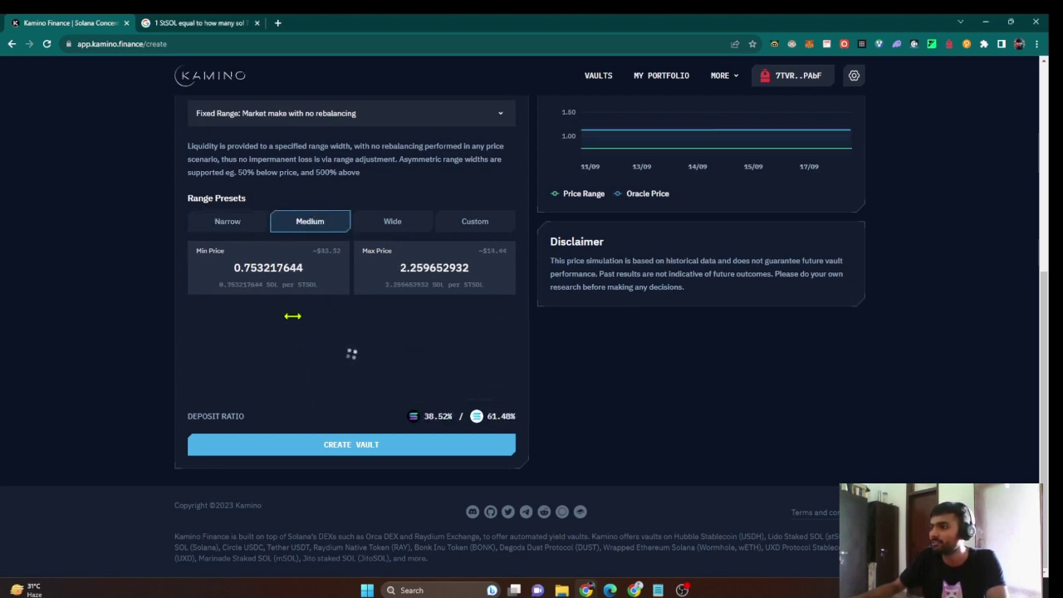
{"action": "left_click", "coordinate": [474, 227]}
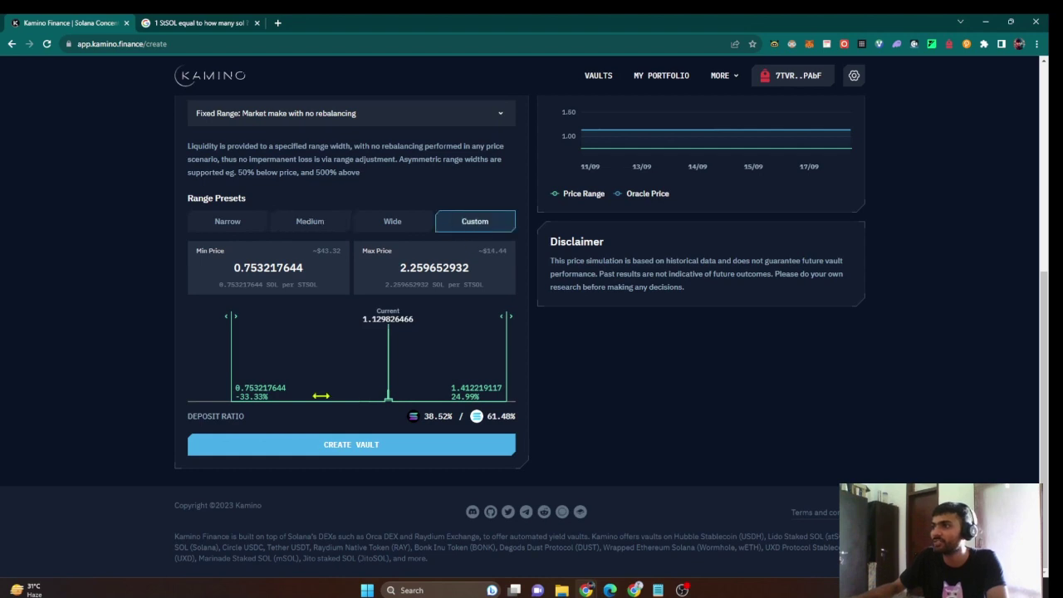
- Try the Tracker: Maximize trading fee capture strategy type and return to Fixed Range: Market make with no rebalancing
{"action": "scroll", "coordinate": [387, 334], "scroll_direction": "up", "scroll_amount": 2}
{"action": "left_click", "coordinate": [295, 225]}
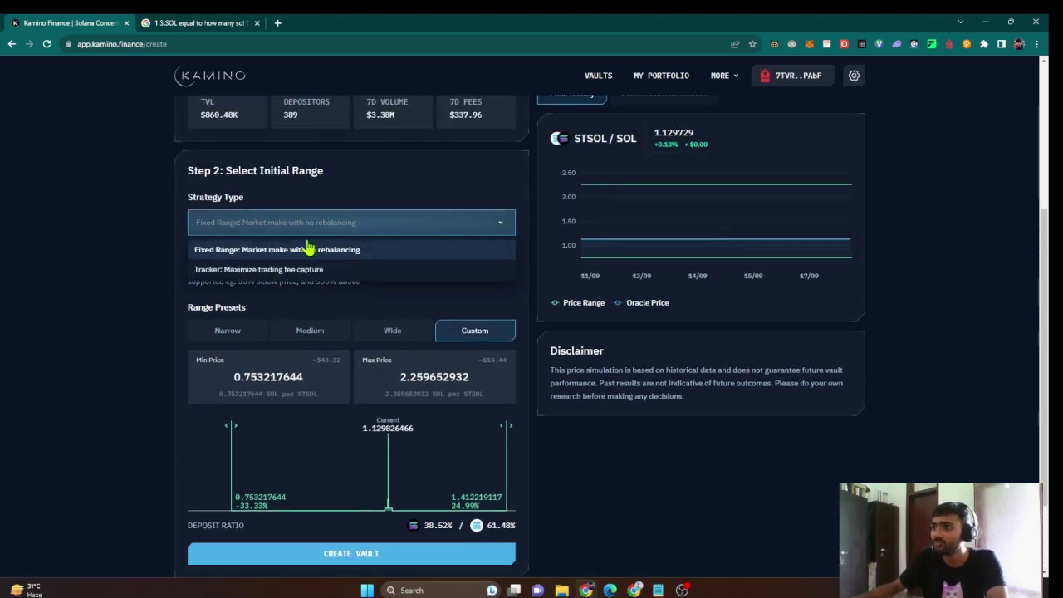
{"action": "left_click", "coordinate": [226, 267]}
{"action": "left_click", "coordinate": [286, 226]}
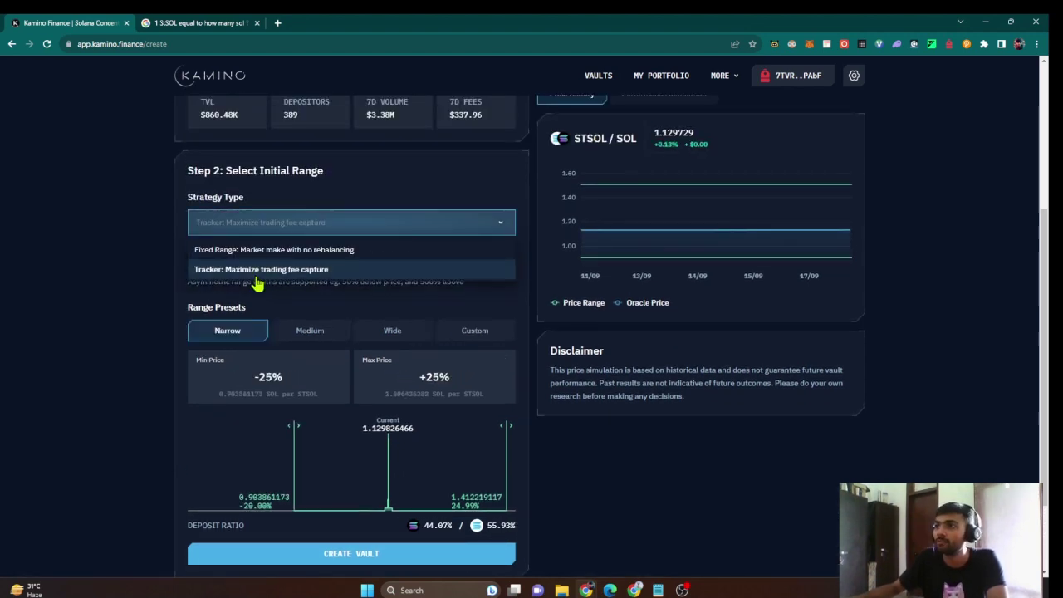
{"action": "left_click", "coordinate": [290, 299]}
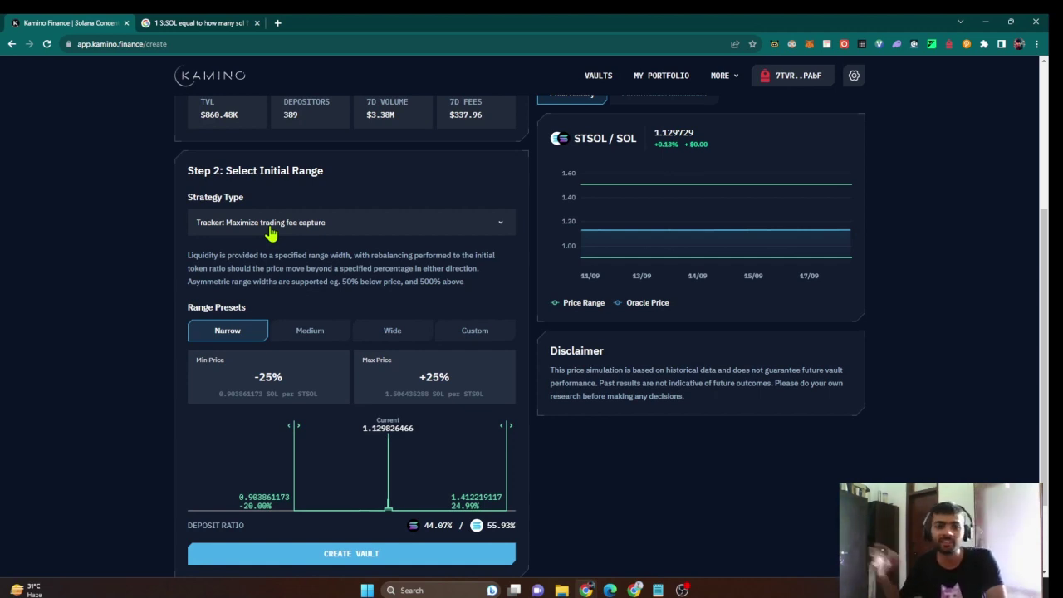
{"action": "left_click", "coordinate": [308, 228]}
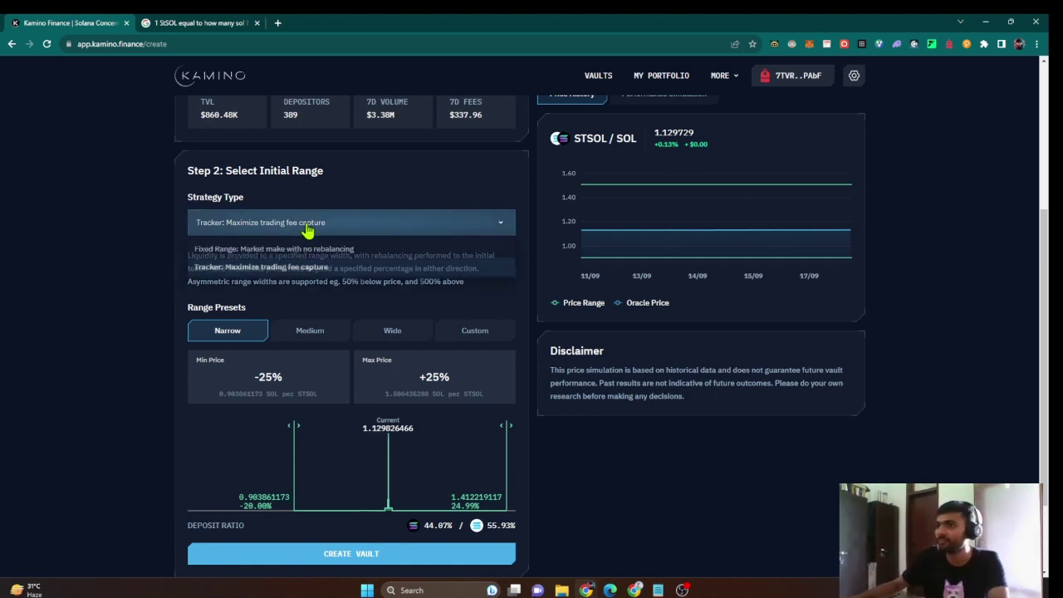
{"action": "left_click", "coordinate": [341, 248]}
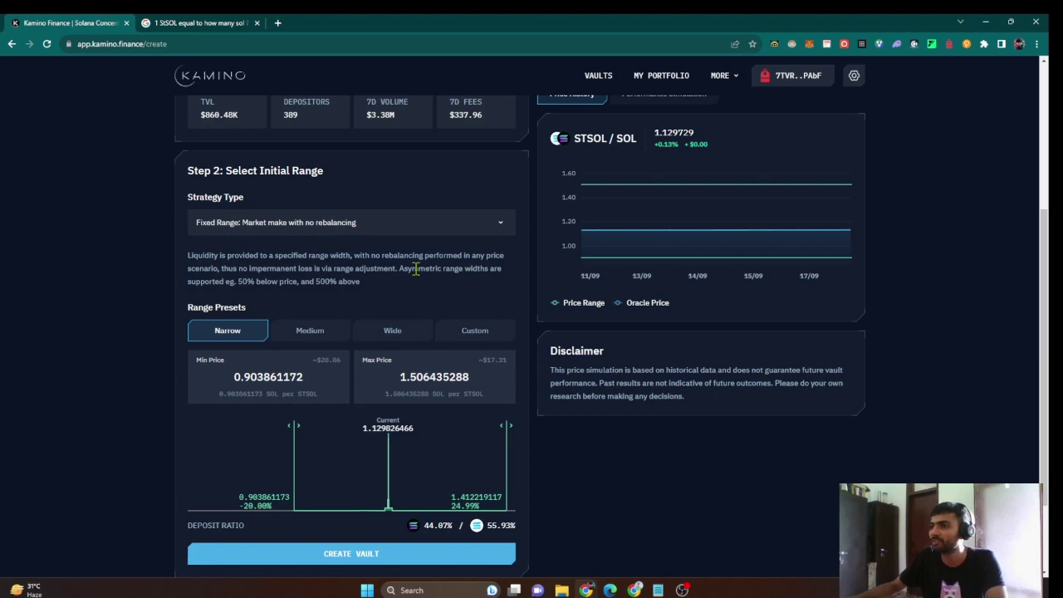
- Review the historical performance metrics, covering annualized performance, impermanent loss, PNL vs USD and PNL vs HODL
{"action": "scroll", "coordinate": [415, 269], "scroll_direction": "down", "scroll_amount": 3}
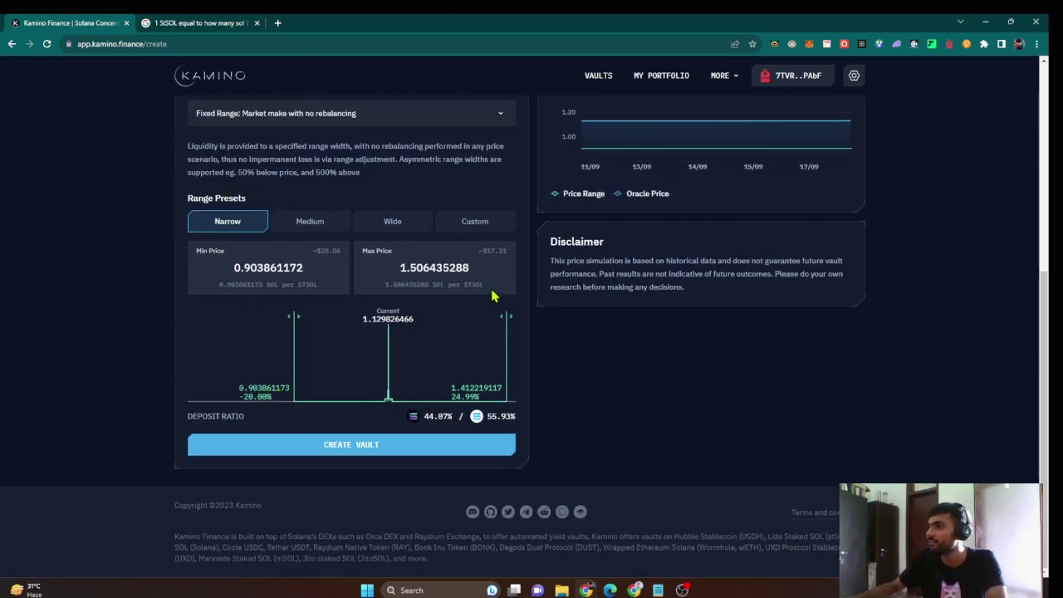
{"action": "scroll", "coordinate": [647, 274], "scroll_direction": "up", "scroll_amount": 3}
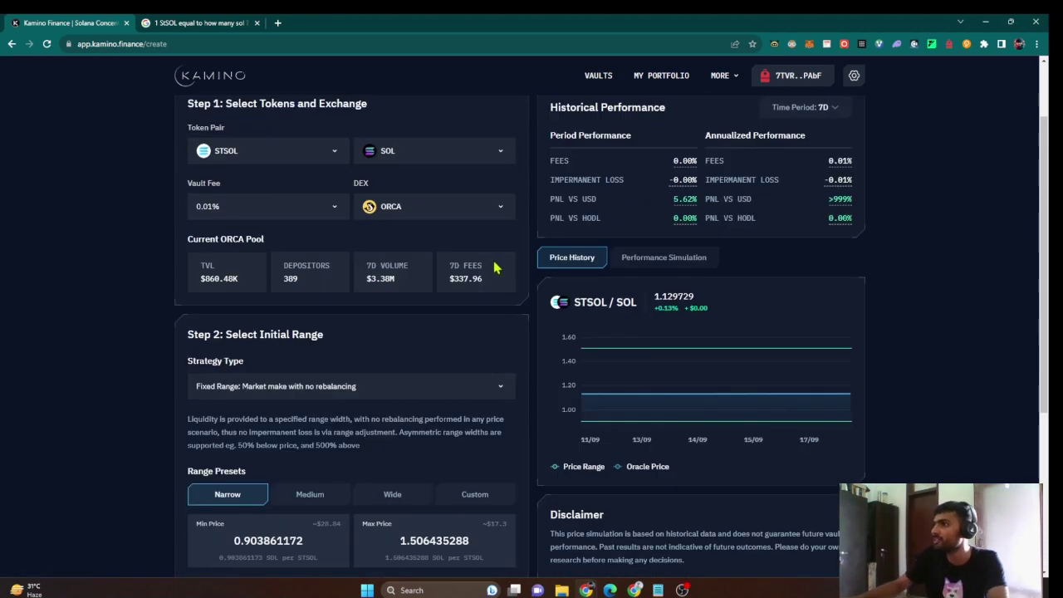
{"action": "scroll", "coordinate": [570, 135], "scroll_direction": "up", "scroll_amount": 2}
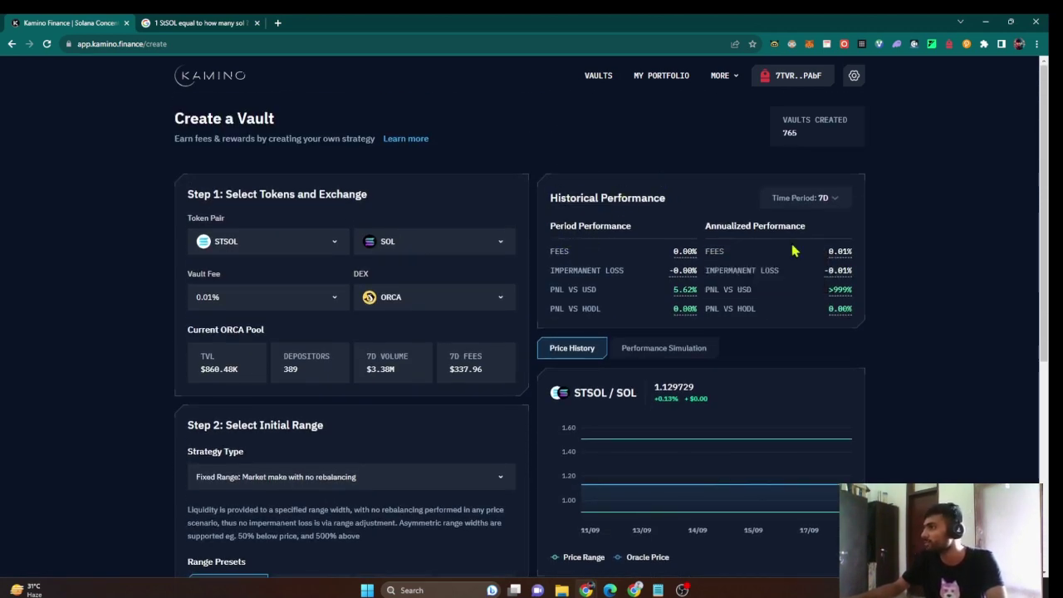
{"action": "left_click_drag", "start_coordinate": [763, 226], "coordinate": [806, 226]}
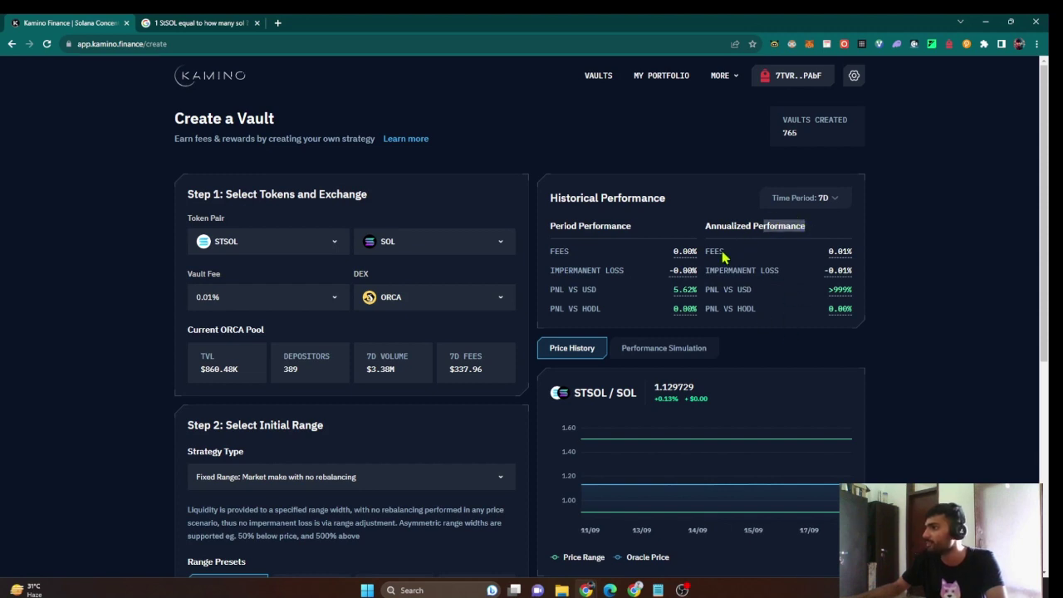
{"action": "left_click", "coordinate": [554, 272]}
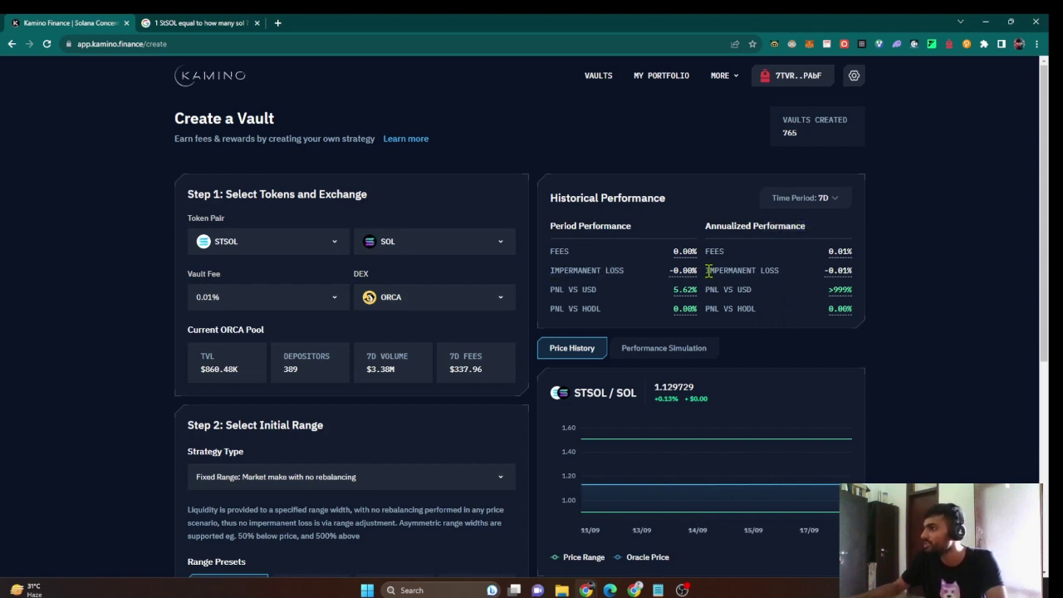
{"action": "mouse_move", "coordinate": [694, 281]}
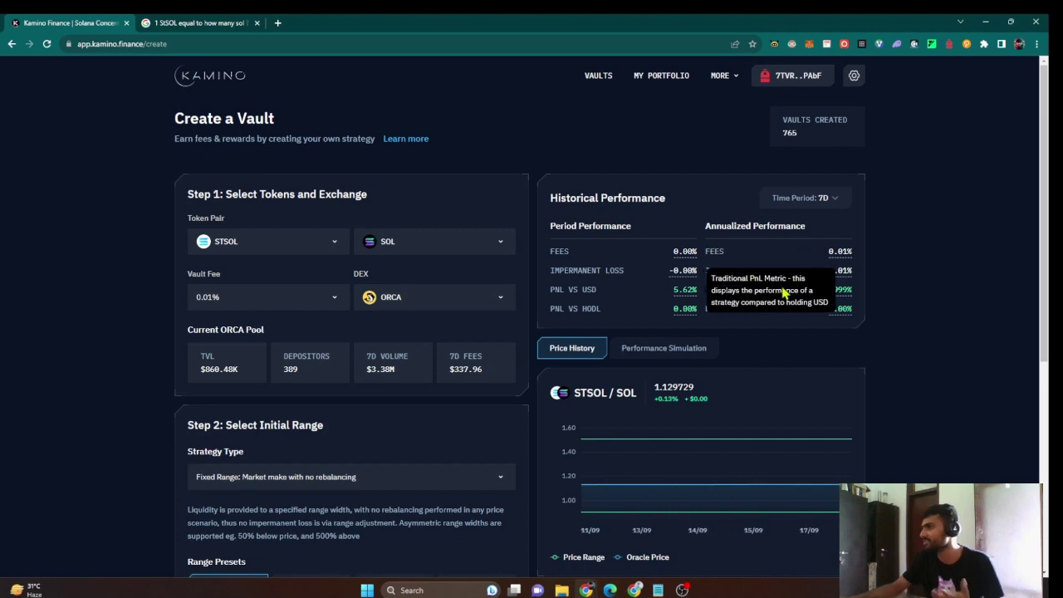
{"action": "left_click_drag", "start_coordinate": [553, 290], "coordinate": [599, 301]}
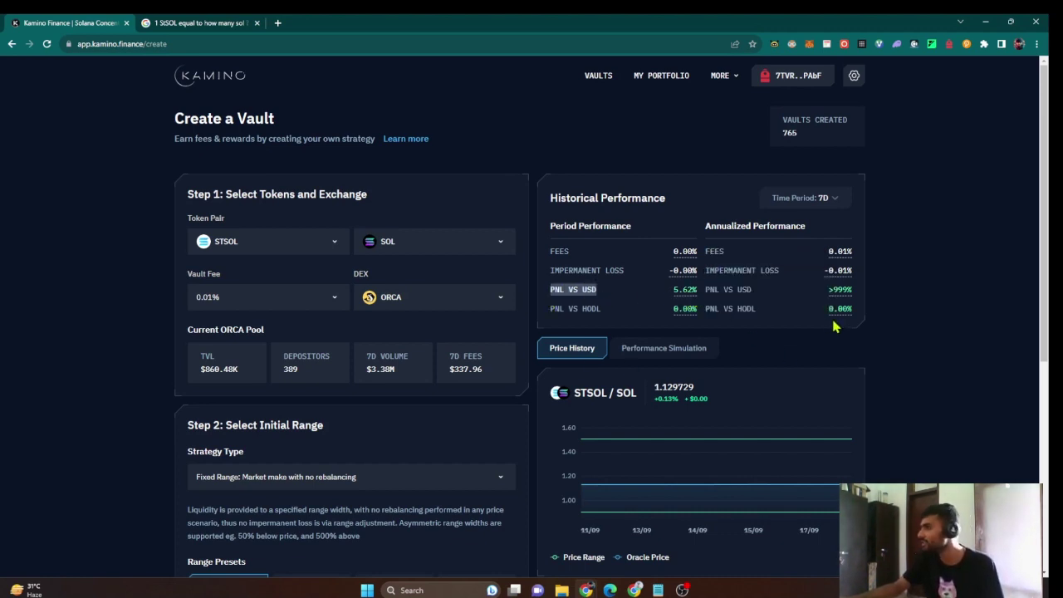
{"action": "mouse_move", "coordinate": [832, 319]}
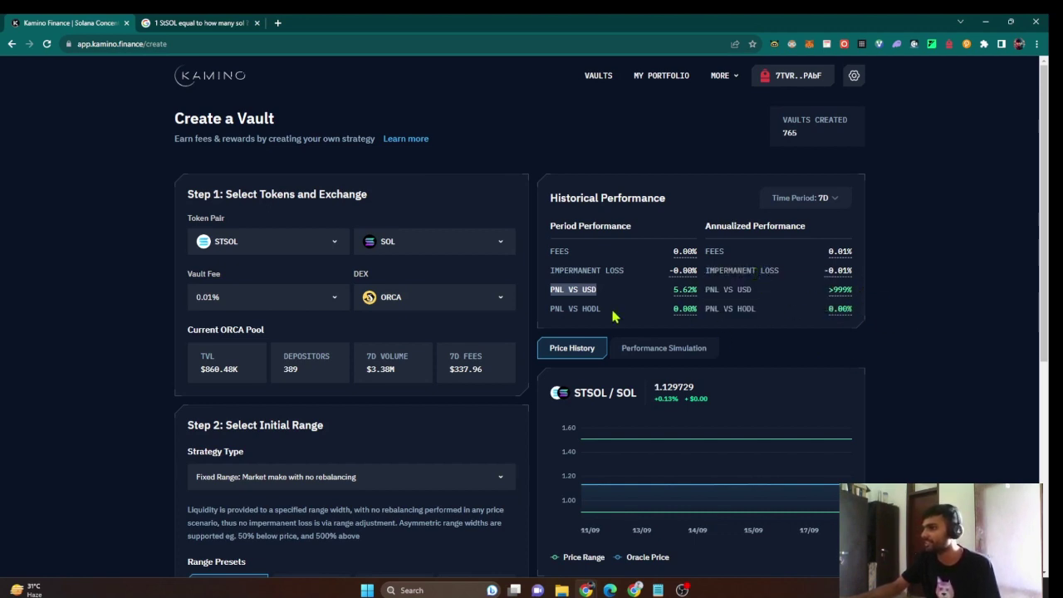
{"action": "left_click", "coordinate": [565, 310]}
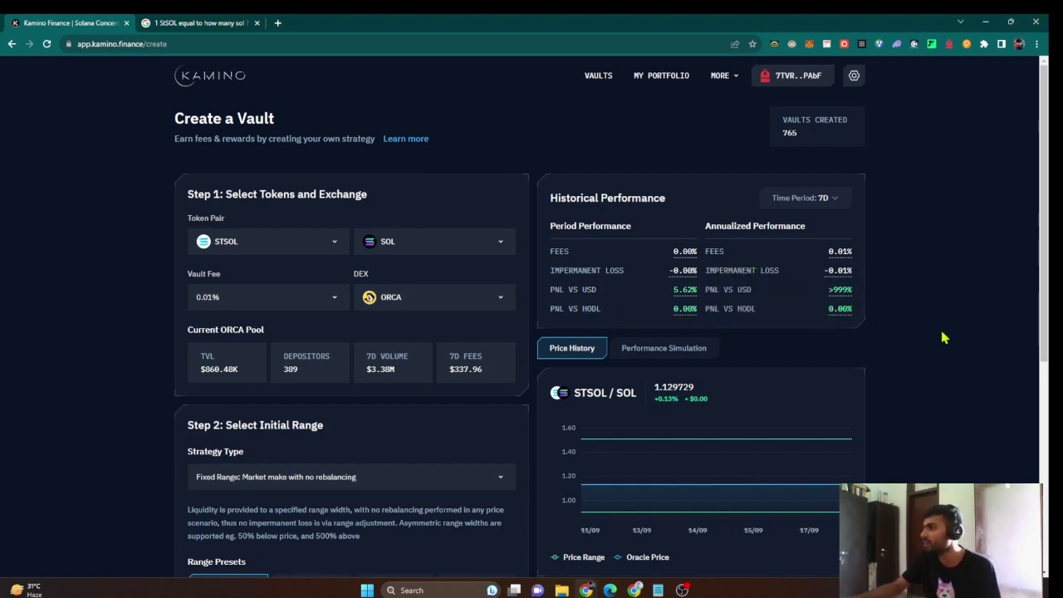
- Examine the selected vault settings and the STSOL/SOL price history chart with its price range
{"action": "scroll", "coordinate": [486, 232], "scroll_direction": "down", "scroll_amount": 1}
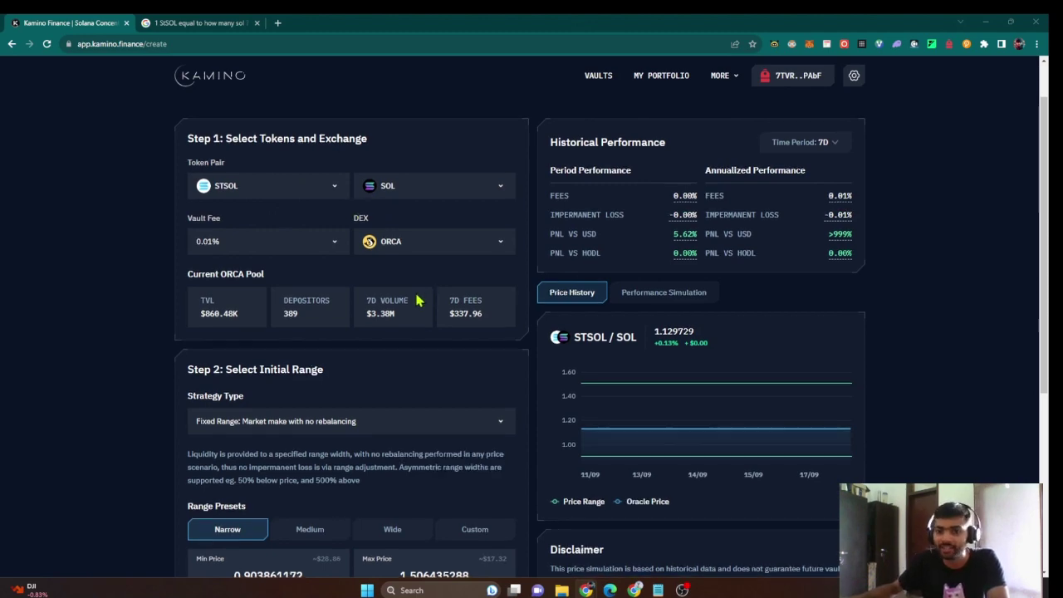
{"action": "scroll", "coordinate": [424, 293], "scroll_direction": "down", "scroll_amount": 3}
{"action": "scroll", "coordinate": [374, 258], "scroll_direction": "up", "scroll_amount": 2}
{"action": "scroll", "coordinate": [358, 399], "scroll_direction": "down", "scroll_amount": 3}
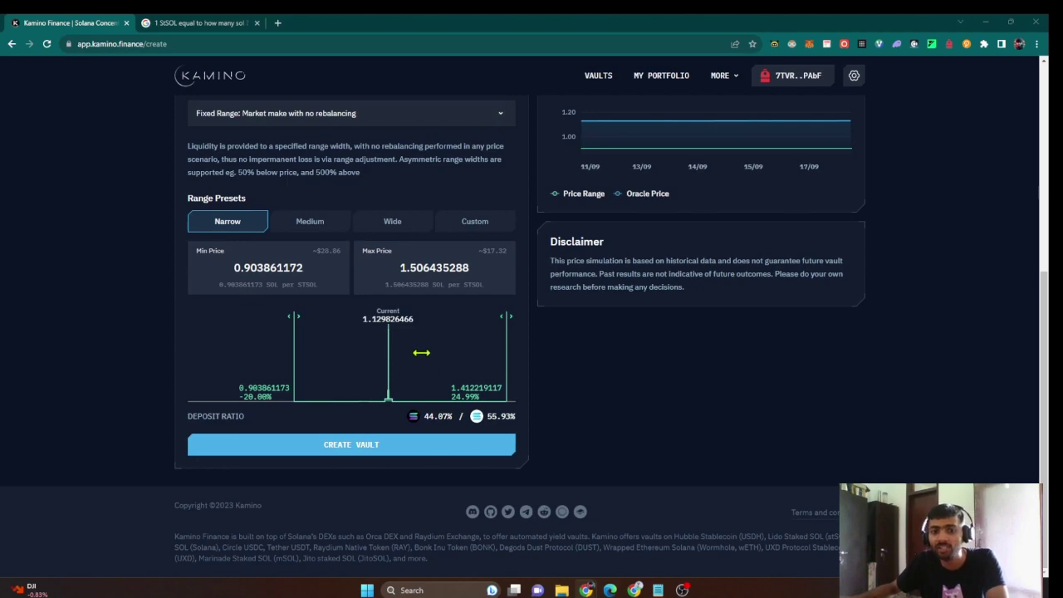
{"action": "scroll", "coordinate": [653, 302], "scroll_direction": "up", "scroll_amount": 4}
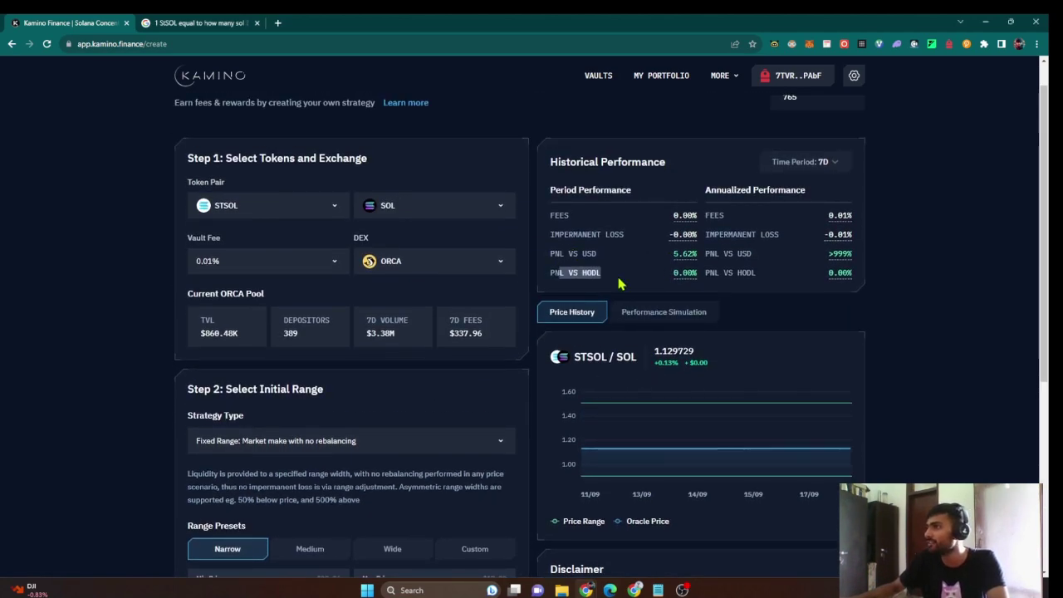
{"action": "scroll", "coordinate": [596, 309], "scroll_direction": "down", "scroll_amount": 3}
{"action": "scroll", "coordinate": [543, 240], "scroll_direction": "up", "scroll_amount": 1}
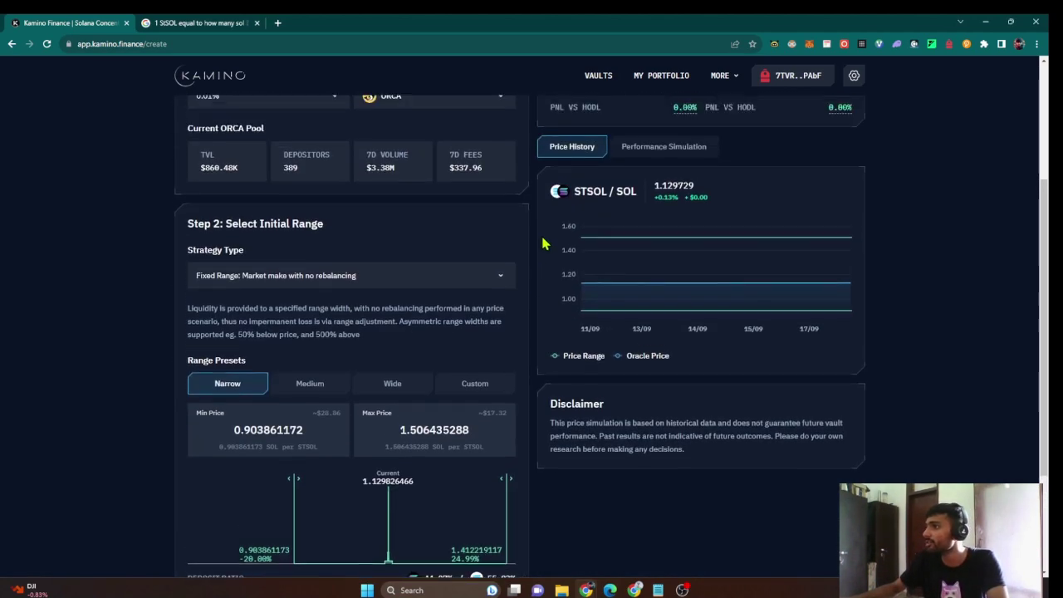
{"action": "mouse_move", "coordinate": [594, 293]}
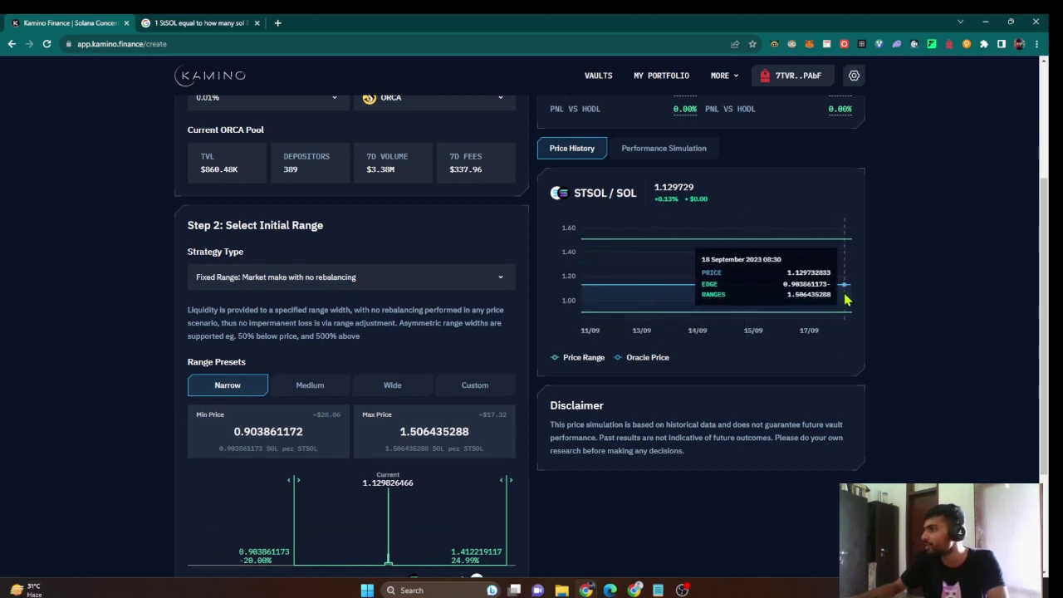
- Narrow the vault's range to a custom minimum of about 1.073 and maximum of about 1.249 SOL per STSOL, and check the deposit ratio
{"action": "scroll", "coordinate": [560, 358], "scroll_direction": "down", "scroll_amount": 2}
{"action": "left_click_drag", "start_coordinate": [294, 376], "coordinate": [329, 374]}
{"action": "left_click_drag", "start_coordinate": [507, 357], "coordinate": [439, 356]}
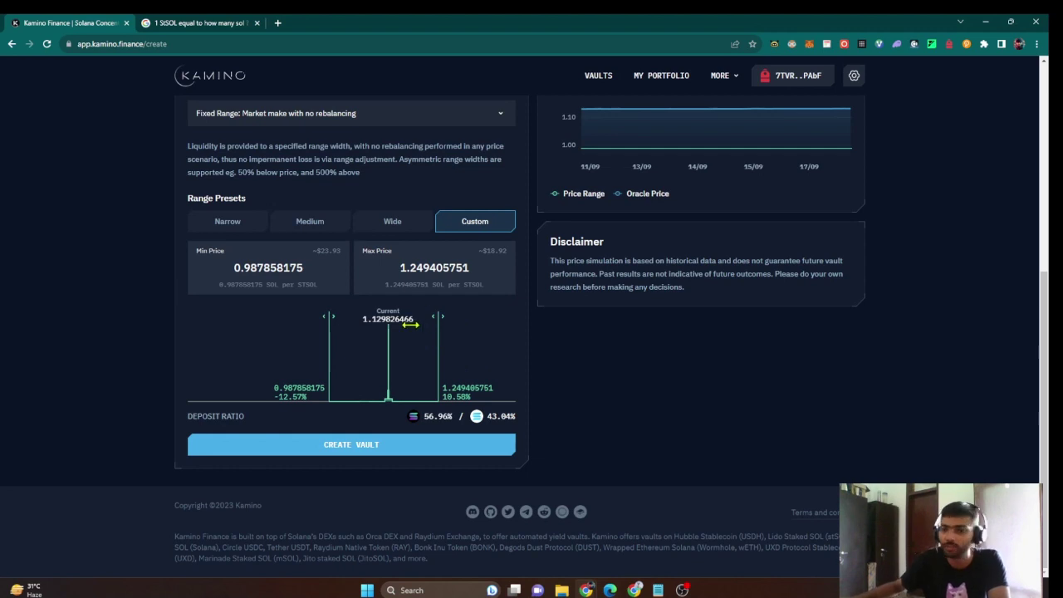
{"action": "left_click_drag", "start_coordinate": [319, 356], "coordinate": [366, 398]}
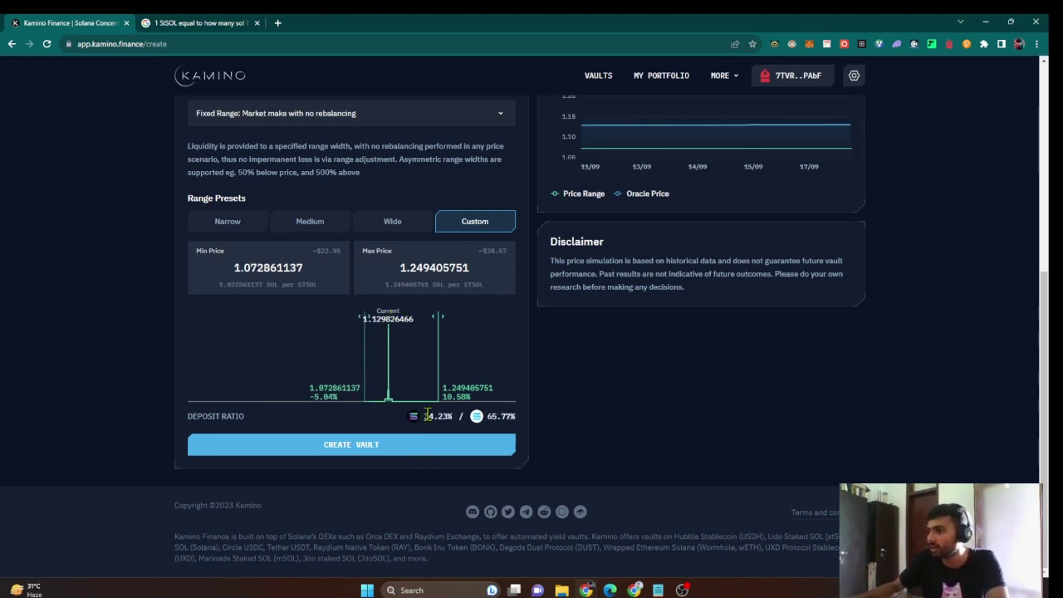
{"action": "left_click_drag", "start_coordinate": [426, 415], "coordinate": [519, 422]}
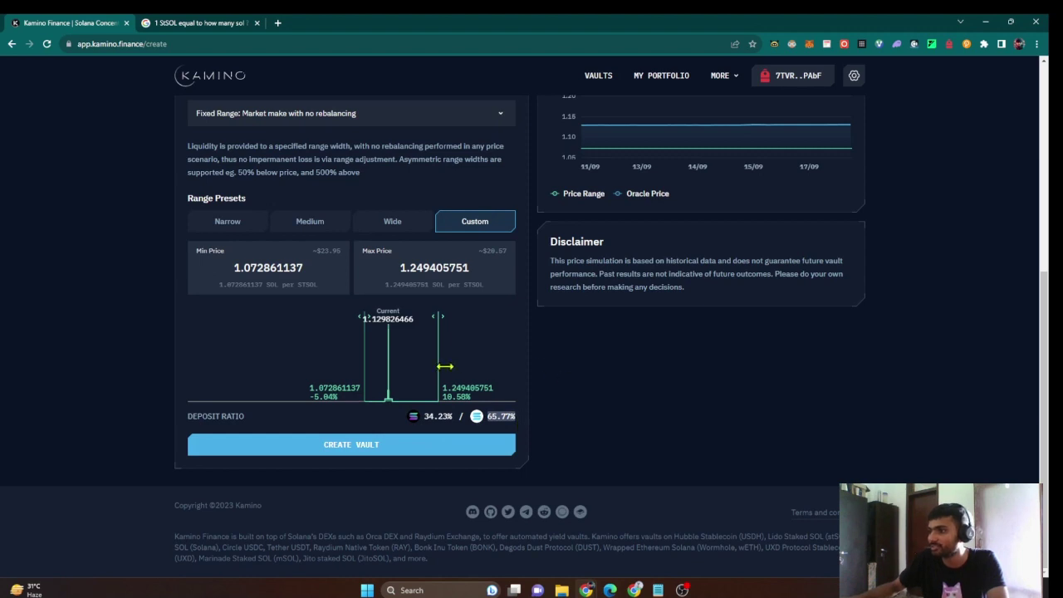
- Narrow the vault's custom range to a minimum of about 1.086 and maximum of about 1.168 SOL per STSOL, and check the historical performance
{"action": "left_click_drag", "start_coordinate": [445, 367], "coordinate": [371, 359]}
{"action": "scroll", "coordinate": [241, 507], "scroll_direction": "up", "scroll_amount": 3}
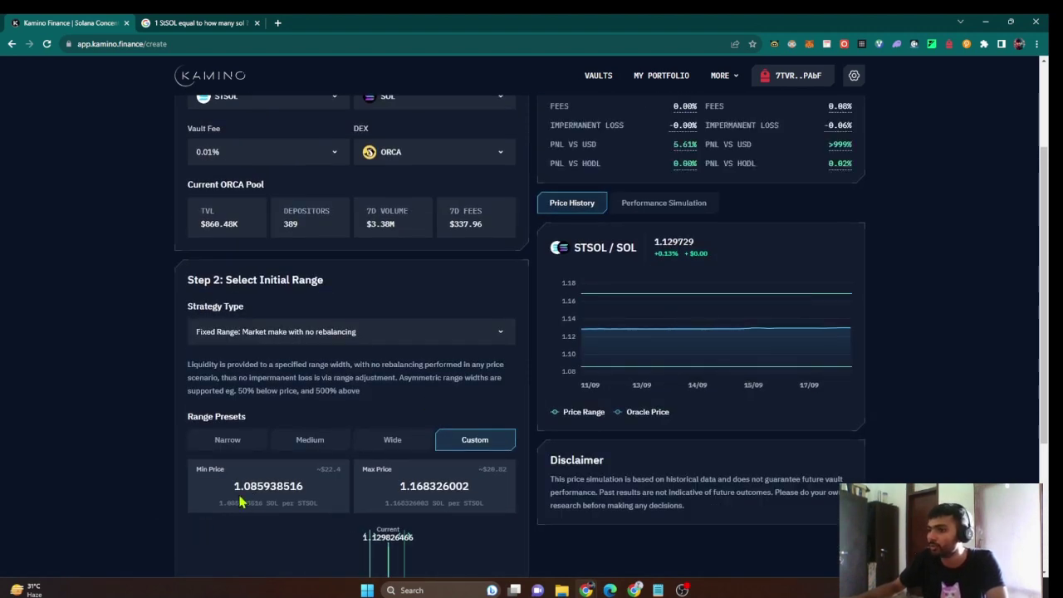
{"action": "left_click", "coordinate": [268, 487]}
{"action": "scroll", "coordinate": [186, 517], "scroll_direction": "up", "scroll_amount": 2}
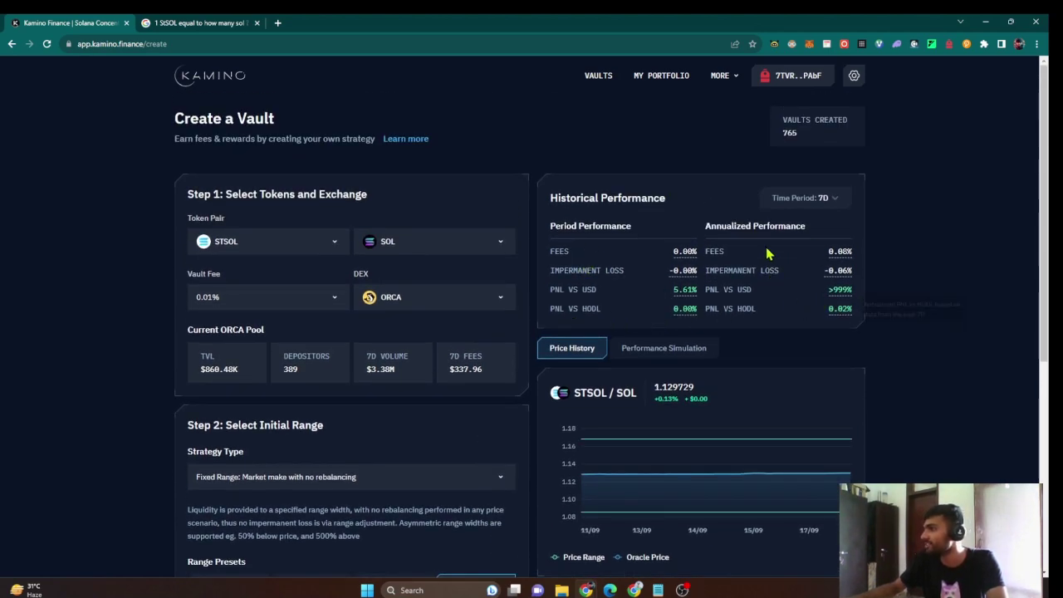
- Show the vault's performance simulation and limit the Simulated Performance chart to Impermanent Loss
{"action": "scroll", "coordinate": [628, 332], "scroll_direction": "down", "scroll_amount": 3}
{"action": "scroll", "coordinate": [648, 190], "scroll_direction": "up", "scroll_amount": 1}
{"action": "left_click", "coordinate": [649, 185]}
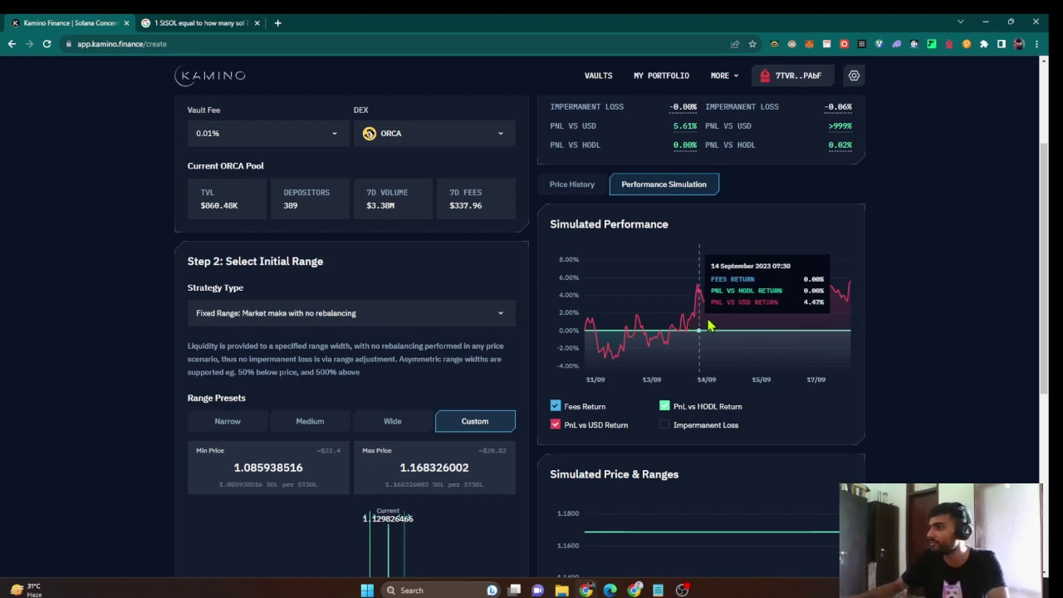
{"action": "left_click", "coordinate": [600, 407]}
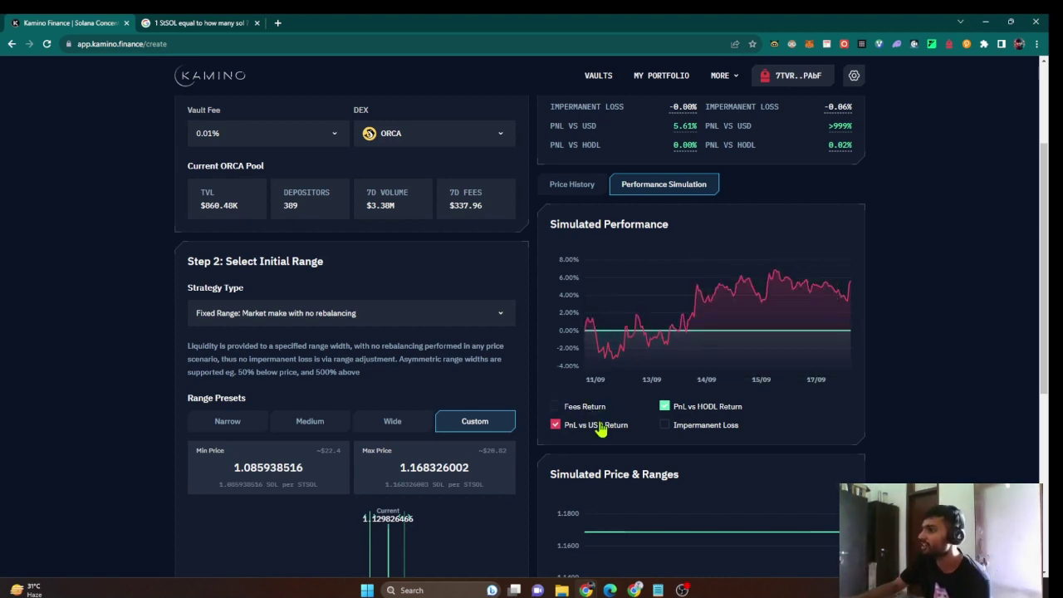
{"action": "left_click", "coordinate": [600, 426]}
{"action": "left_click", "coordinate": [664, 406]}
{"action": "left_click", "coordinate": [665, 425]}
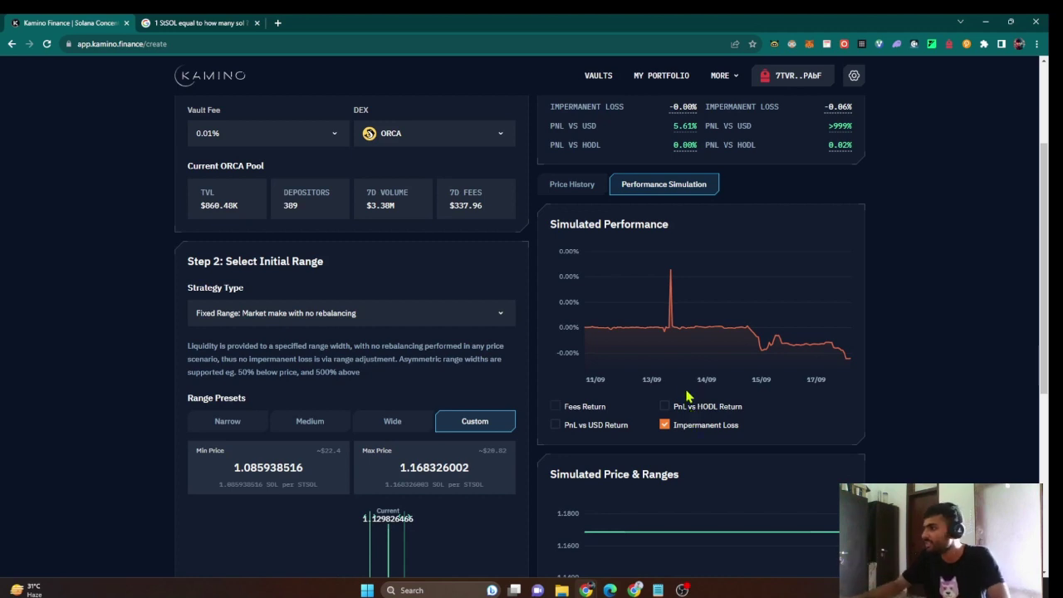
- Switch the Simulated Performance chart to show only PnL vs USD Return and Fees Return
{"action": "left_click", "coordinate": [611, 426]}
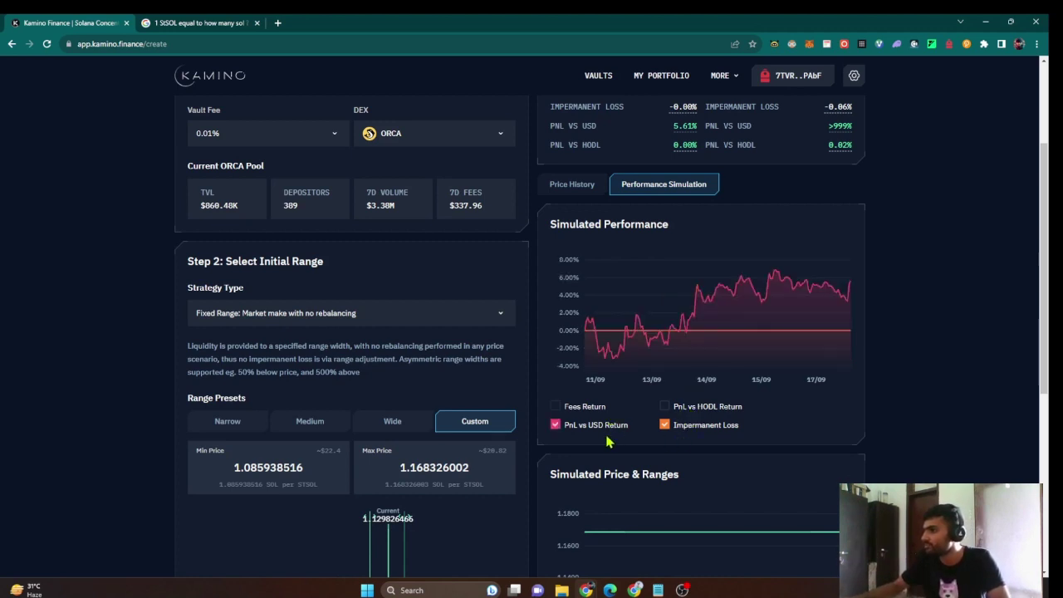
{"action": "left_click", "coordinate": [664, 428]}
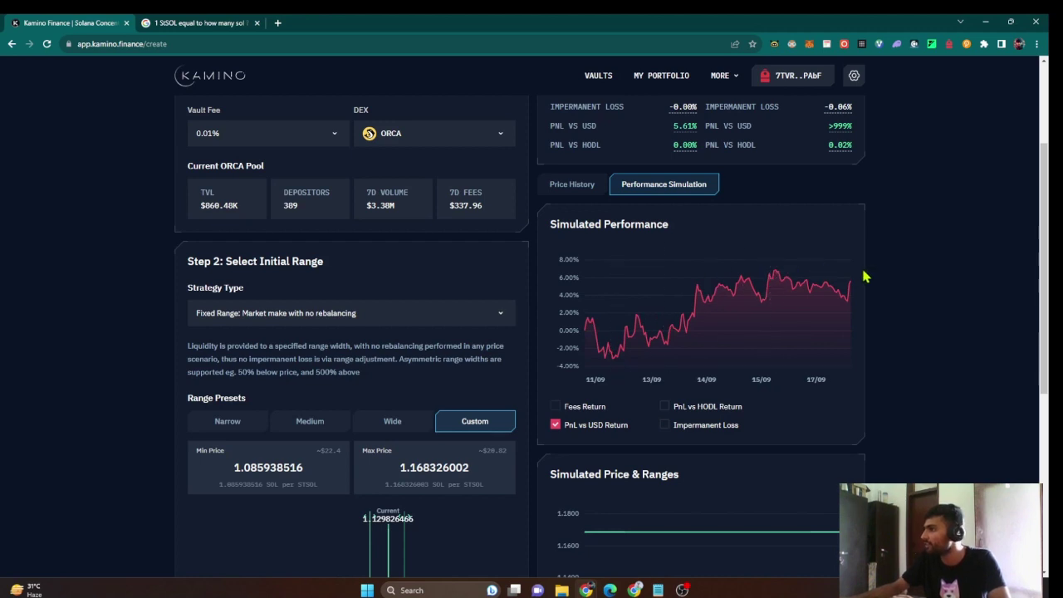
{"action": "left_click", "coordinate": [589, 408]}
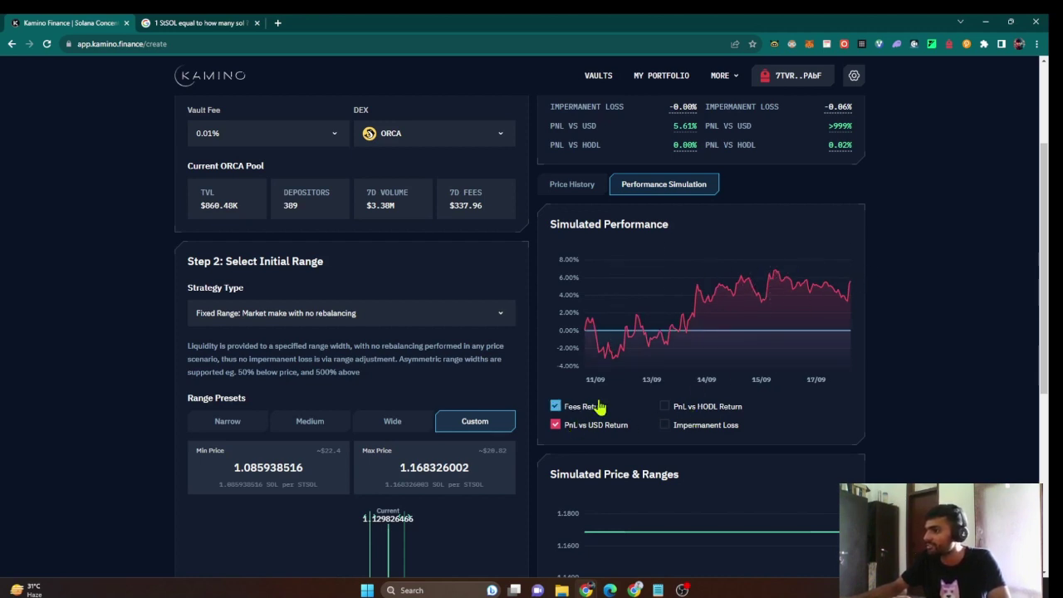
- Review the number of vaults created, the historical performance and the Simulated Price & Ranges chart
{"action": "scroll", "coordinate": [638, 226], "scroll_direction": "up", "scroll_amount": 2}
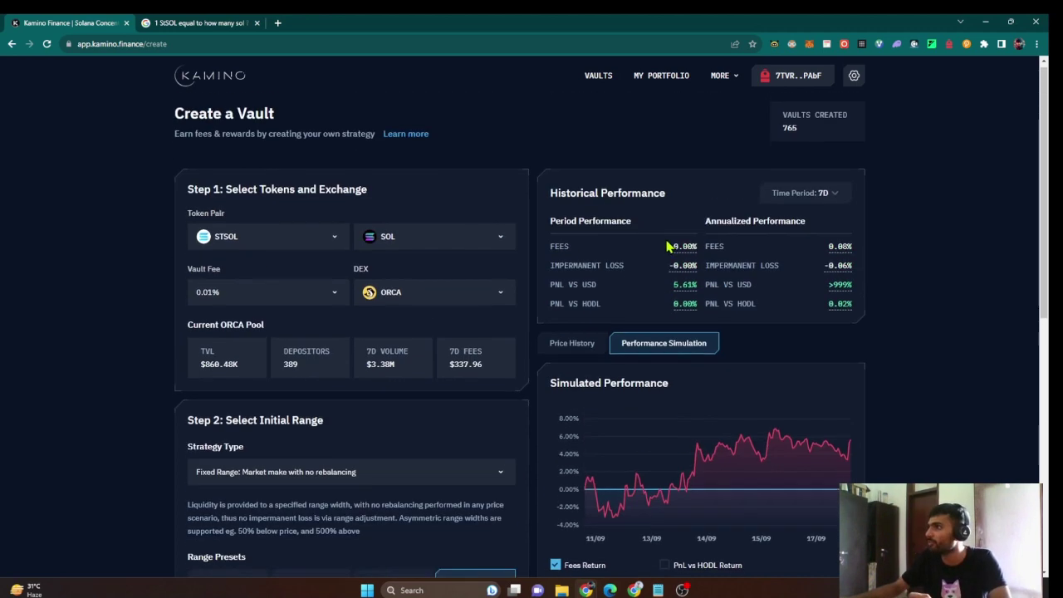
{"action": "left_click_drag", "start_coordinate": [781, 134], "coordinate": [821, 142]}
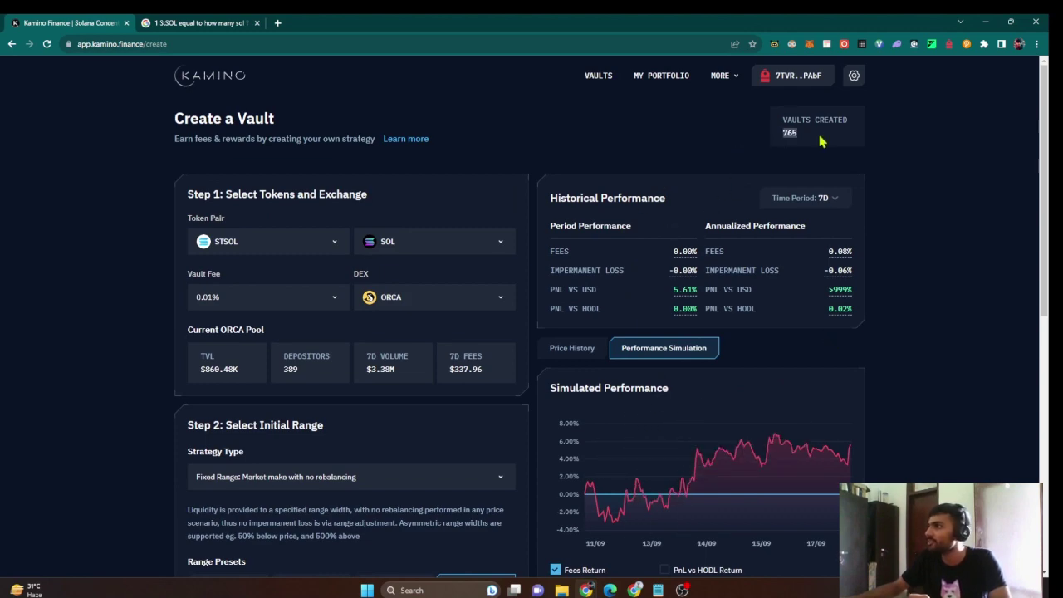
{"action": "scroll", "coordinate": [393, 239], "scroll_direction": "down", "scroll_amount": 5}
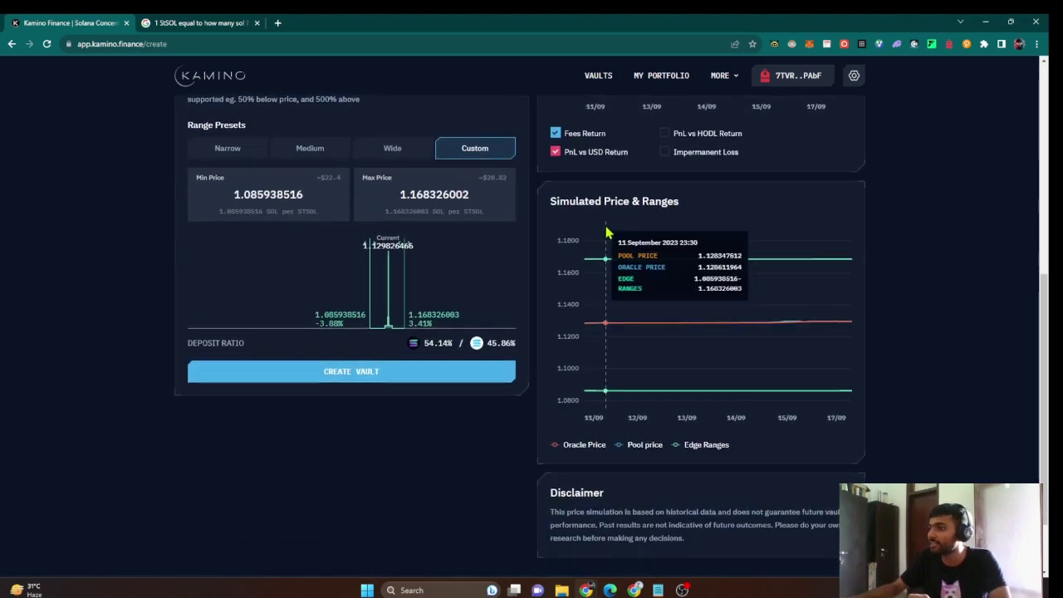
{"action": "scroll", "coordinate": [827, 99], "scroll_direction": "up", "scroll_amount": 5}
{"action": "scroll", "coordinate": [765, 221], "scroll_direction": "down", "scroll_amount": 5}
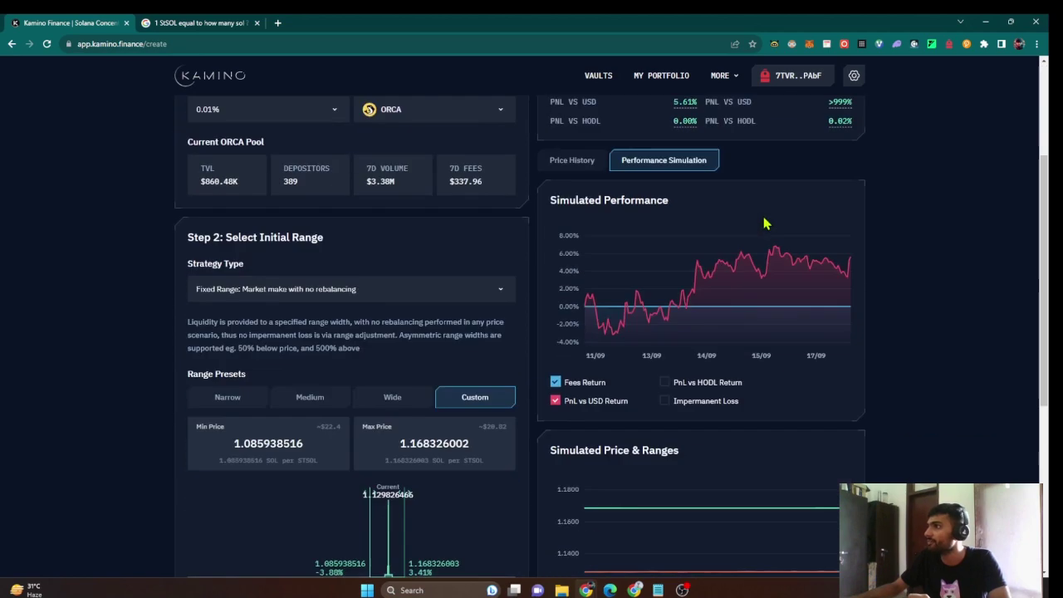
- Submit the STSOL/SOL vault for creation and unlock the Backpack wallet with the account password
{"action": "scroll", "coordinate": [380, 430], "scroll_direction": "up", "scroll_amount": 2}
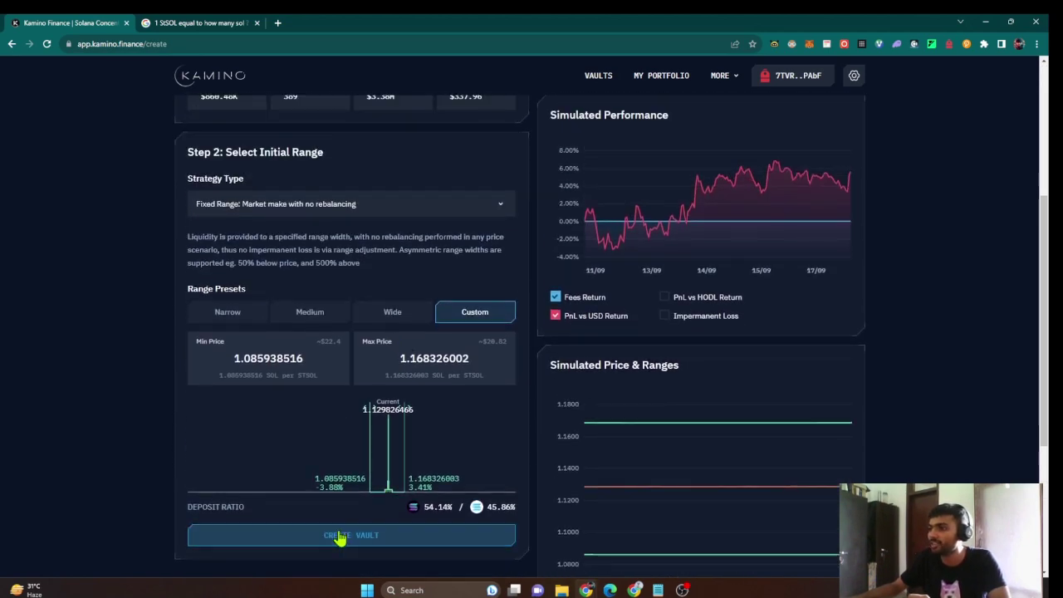
{"action": "left_click", "coordinate": [340, 536]}
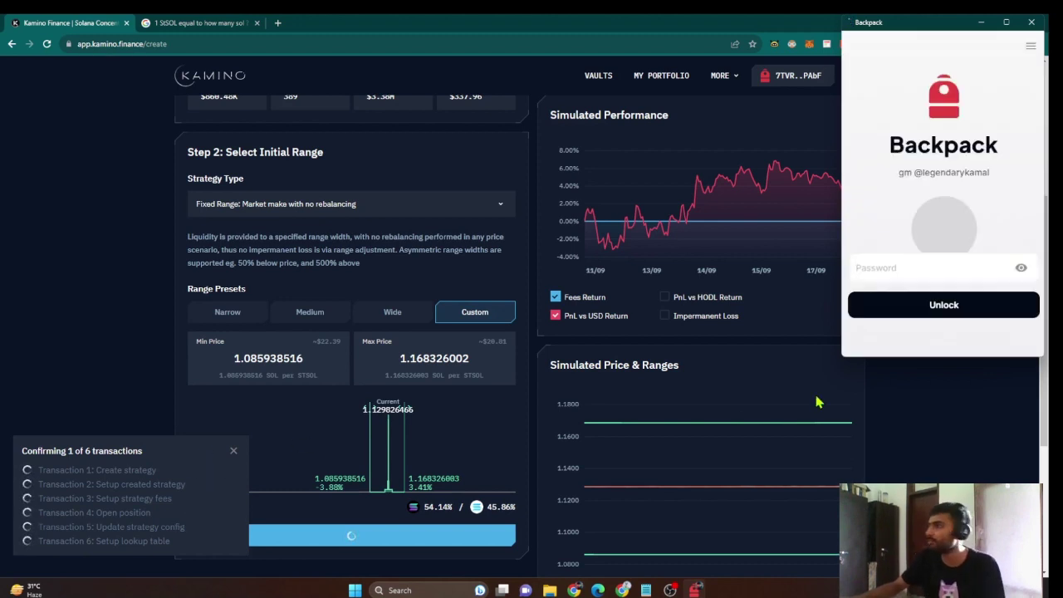
{"action": "left_click", "coordinate": [959, 269]}
{"action": "type", "text": "••"}
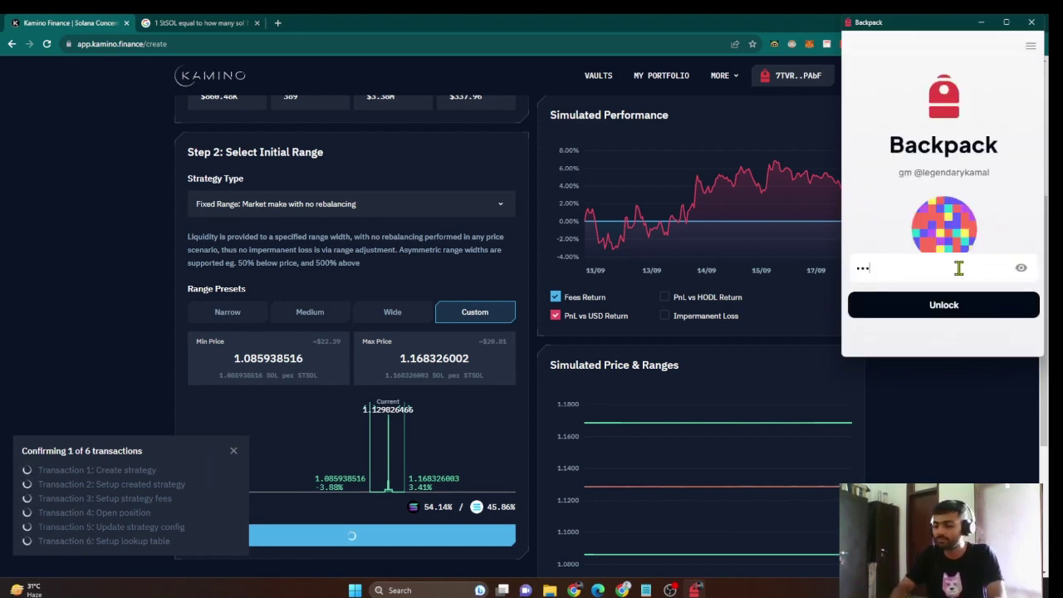
{"action": "type", "text": "••••••••"}
{"action": "key", "text": "Return"}
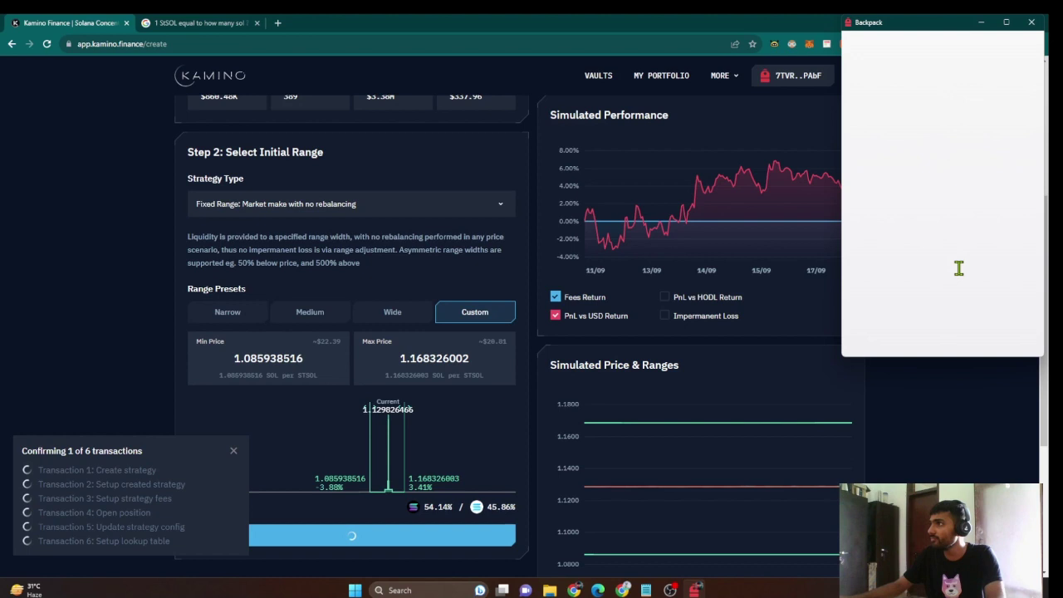
{"action": "right_click", "coordinate": [847, 30]}
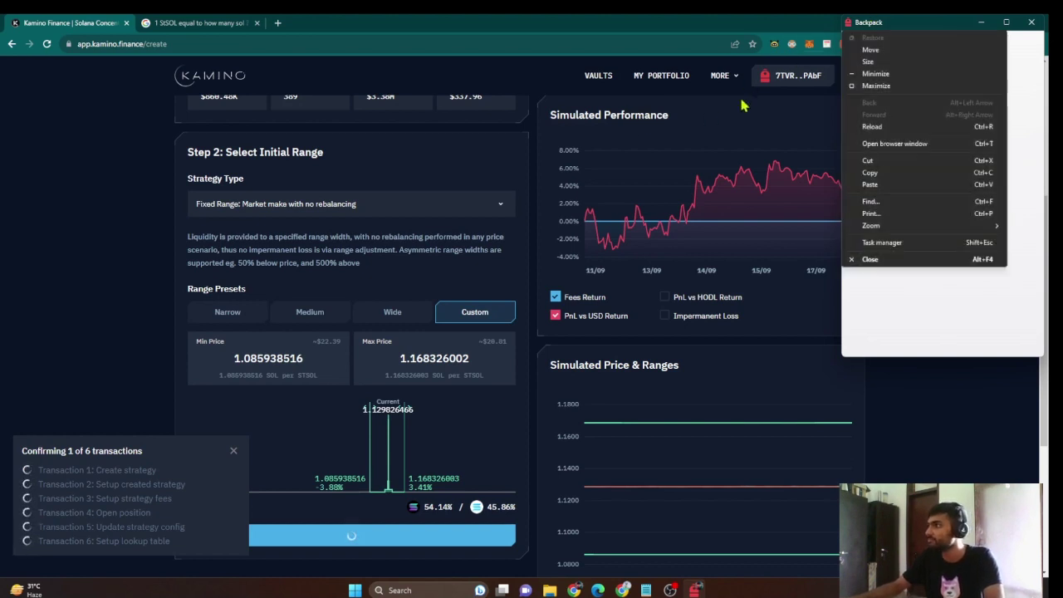
{"action": "left_click", "coordinate": [936, 311]}
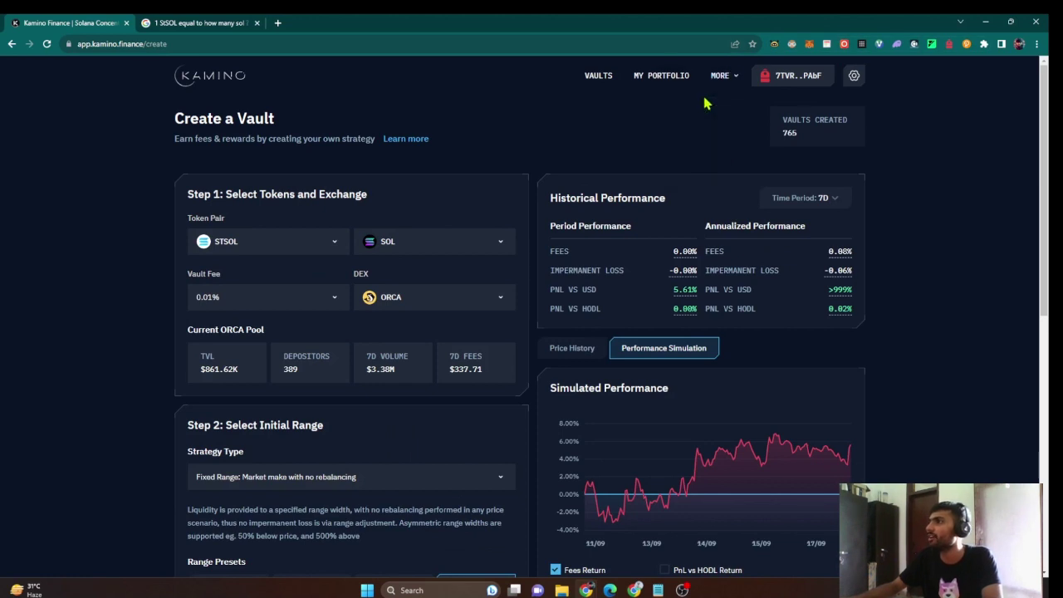
- Go to the advanced analytics page and select the SOL-USDH strategy on ORCA from the strategy list
{"action": "mouse_move", "coordinate": [713, 79]}
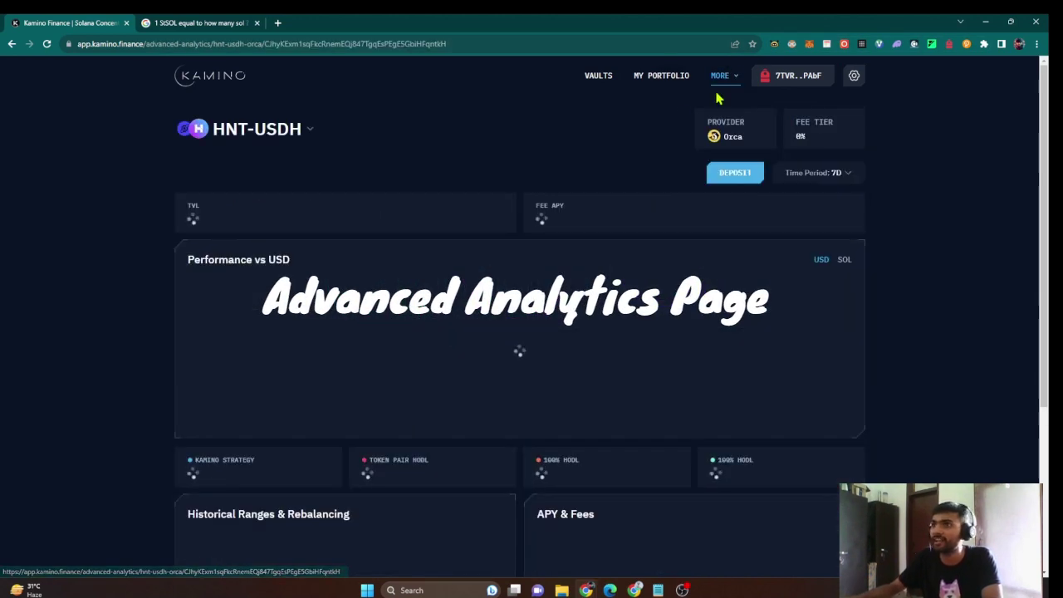
{"action": "left_click", "coordinate": [279, 138]}
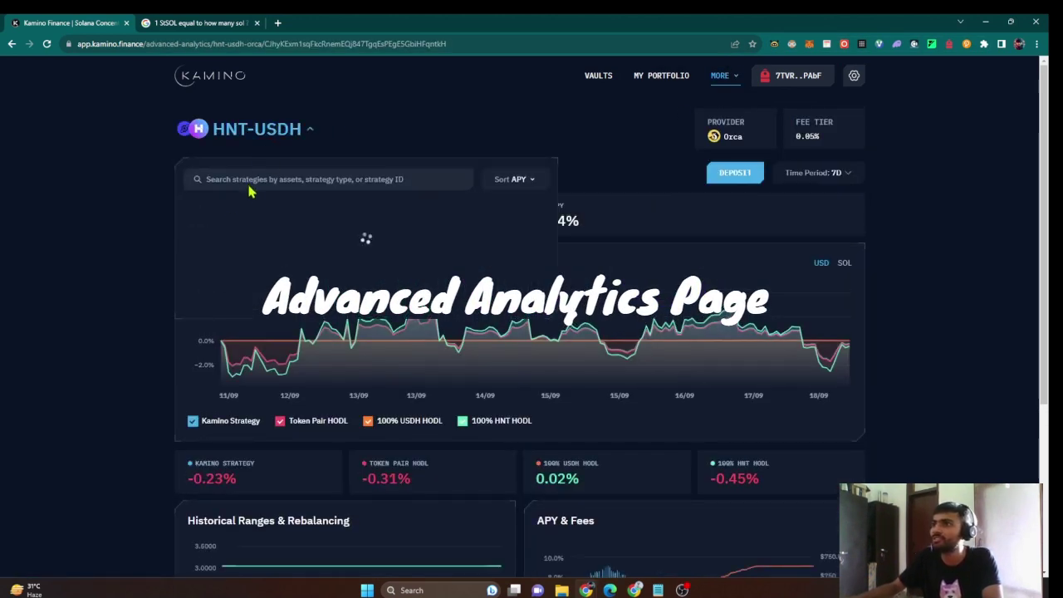
{"action": "scroll", "coordinate": [291, 307], "scroll_direction": "down", "scroll_amount": 10}
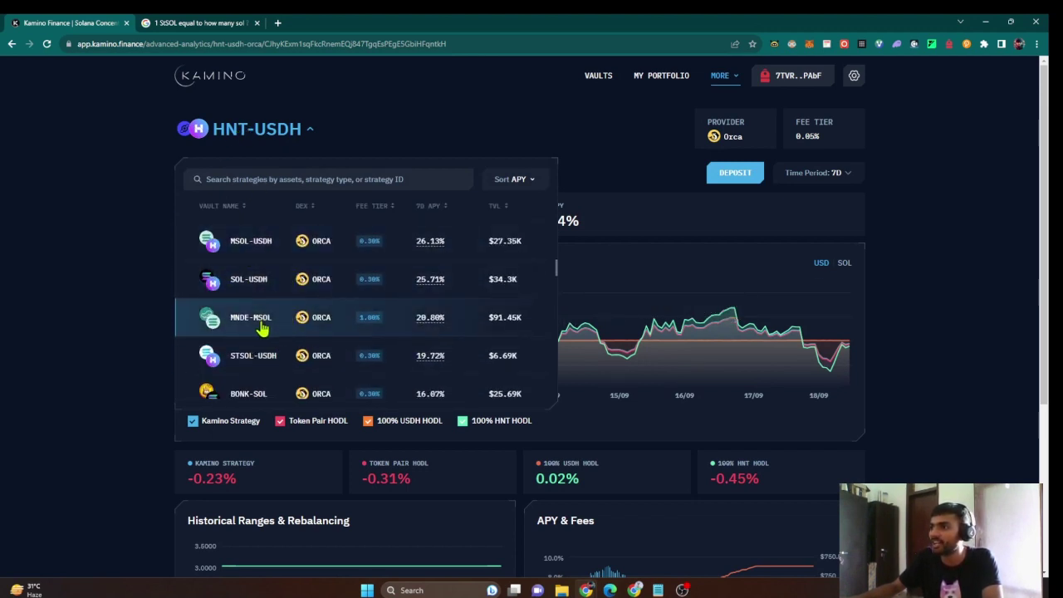
{"action": "scroll", "coordinate": [241, 366], "scroll_direction": "down", "scroll_amount": 1}
{"action": "scroll", "coordinate": [243, 332], "scroll_direction": "up", "scroll_amount": 3}
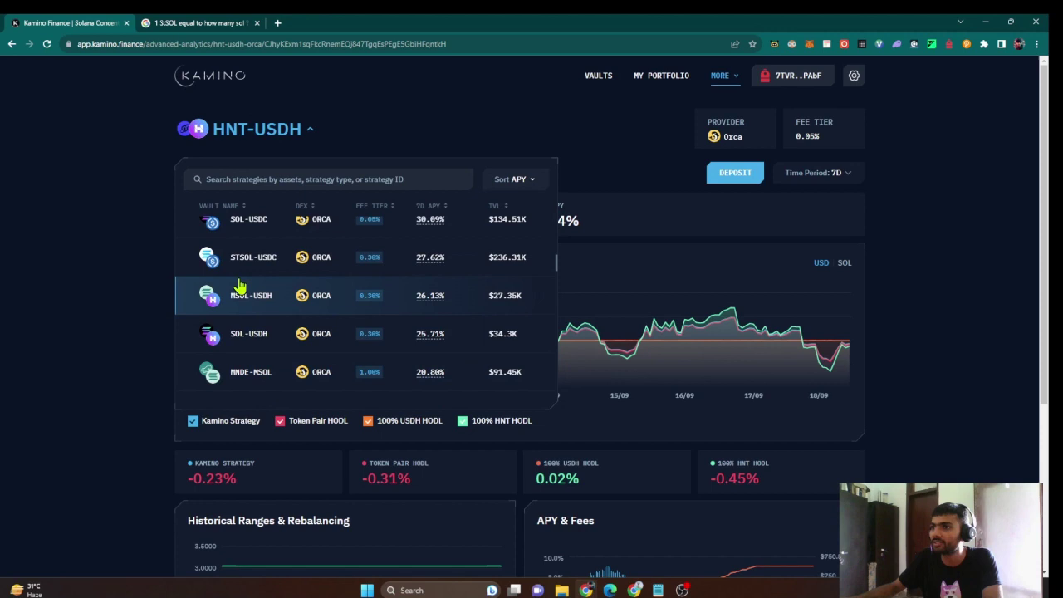
{"action": "left_click", "coordinate": [261, 339]}
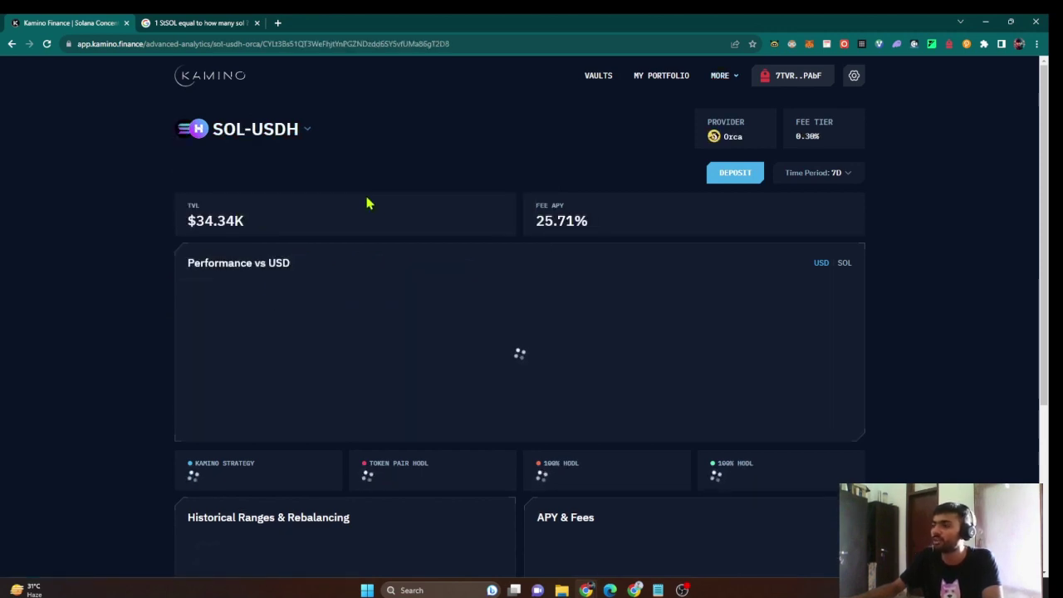
- Check the Fee APY and limit the Performance vs USD chart to Kamino Strategy and 100% USDH HODL
{"action": "left_click_drag", "start_coordinate": [545, 222], "coordinate": [645, 217]}
{"action": "left_click", "coordinate": [646, 222]}
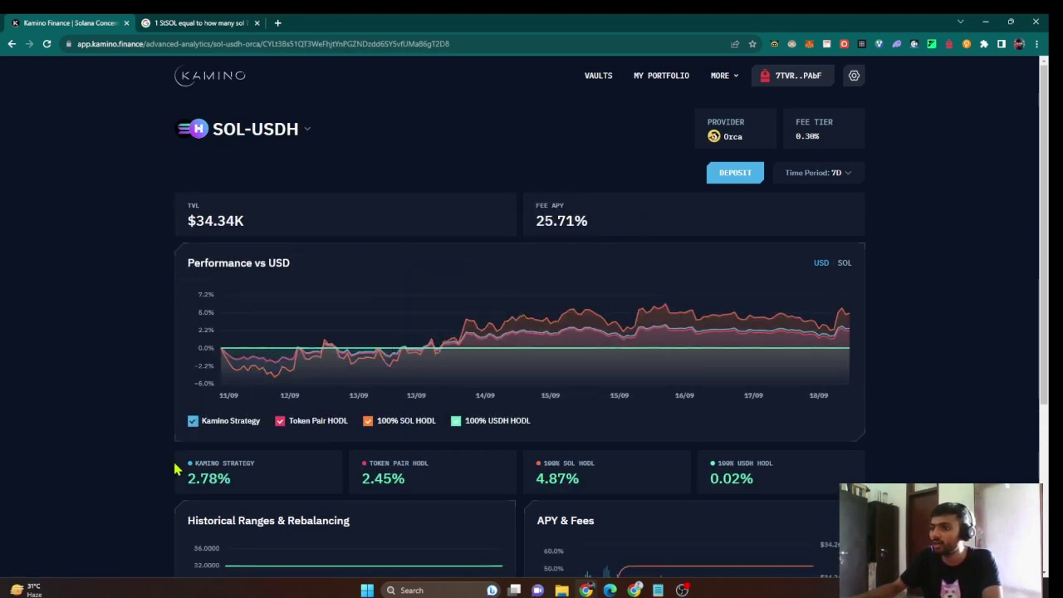
{"action": "left_click_drag", "start_coordinate": [211, 265], "coordinate": [363, 240]}
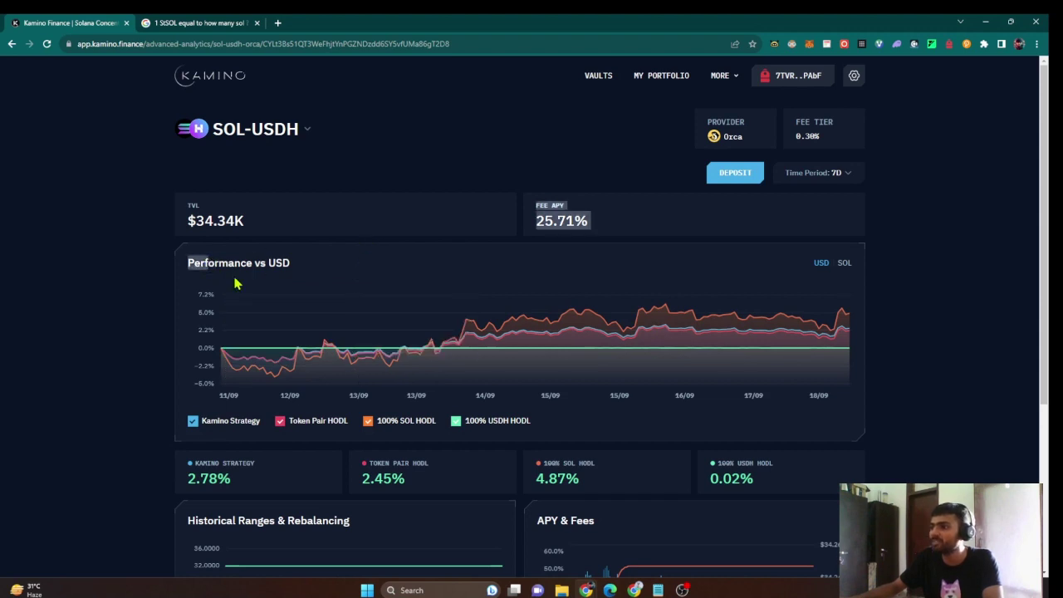
{"action": "left_click", "coordinate": [491, 429]}
{"action": "left_click", "coordinate": [507, 426]}
{"action": "left_click", "coordinate": [378, 428]}
{"action": "left_click", "coordinate": [293, 426]}
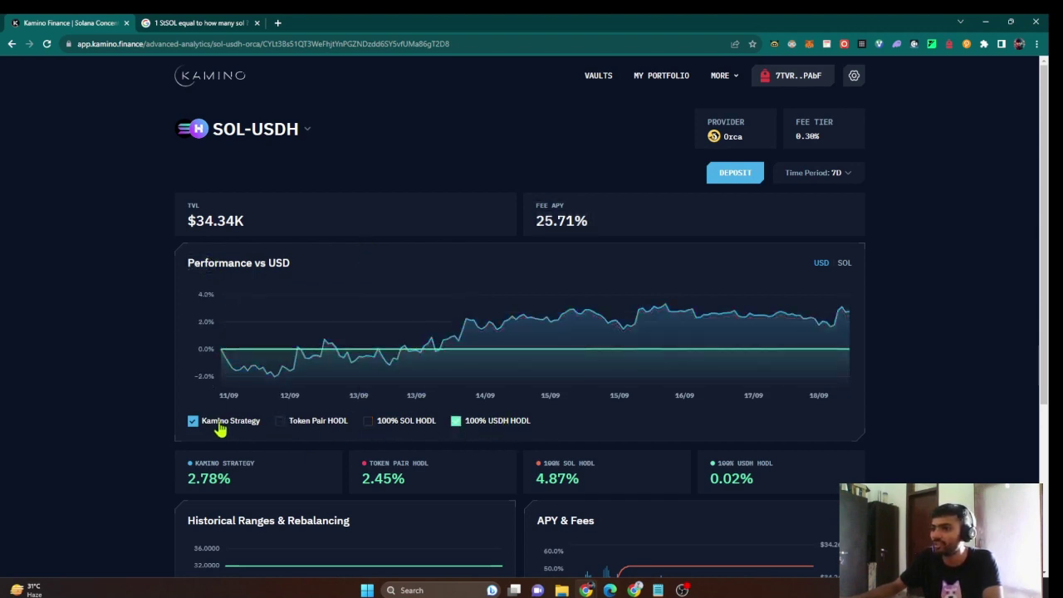
- Examine the Kamino Strategy return and the APY & Fees chart of the SOL-USDH strategy
{"action": "scroll", "coordinate": [258, 177], "scroll_direction": "down", "scroll_amount": 3}
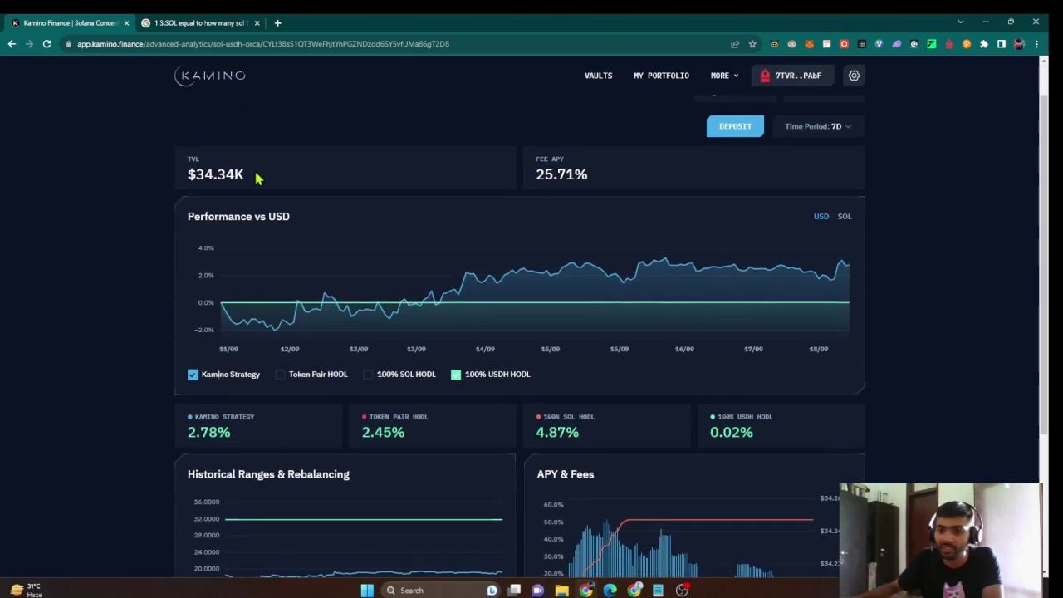
{"action": "left_click_drag", "start_coordinate": [186, 233], "coordinate": [244, 240]}
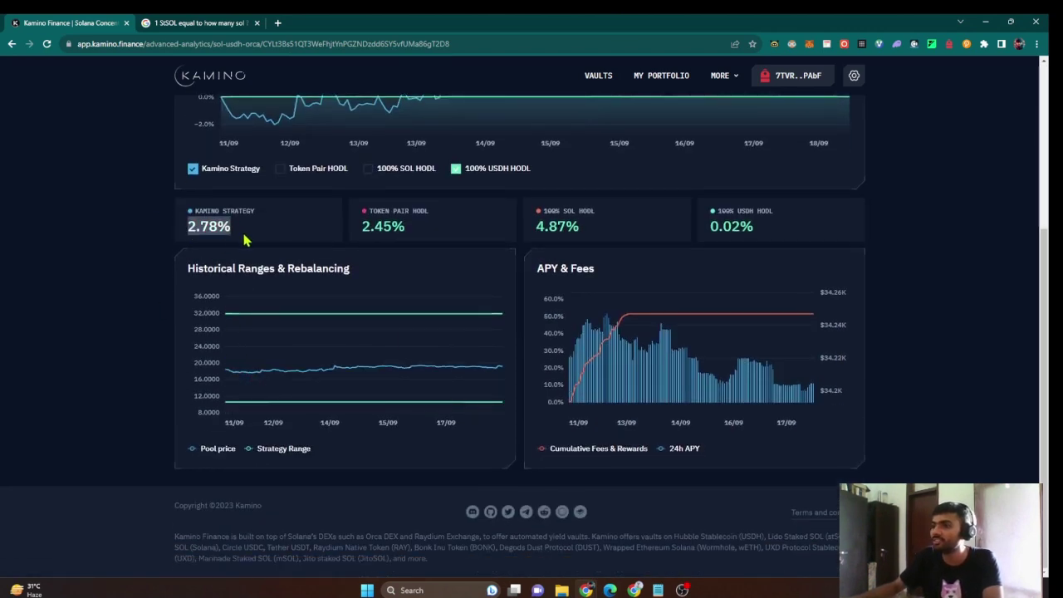
{"action": "left_click", "coordinate": [225, 225]}
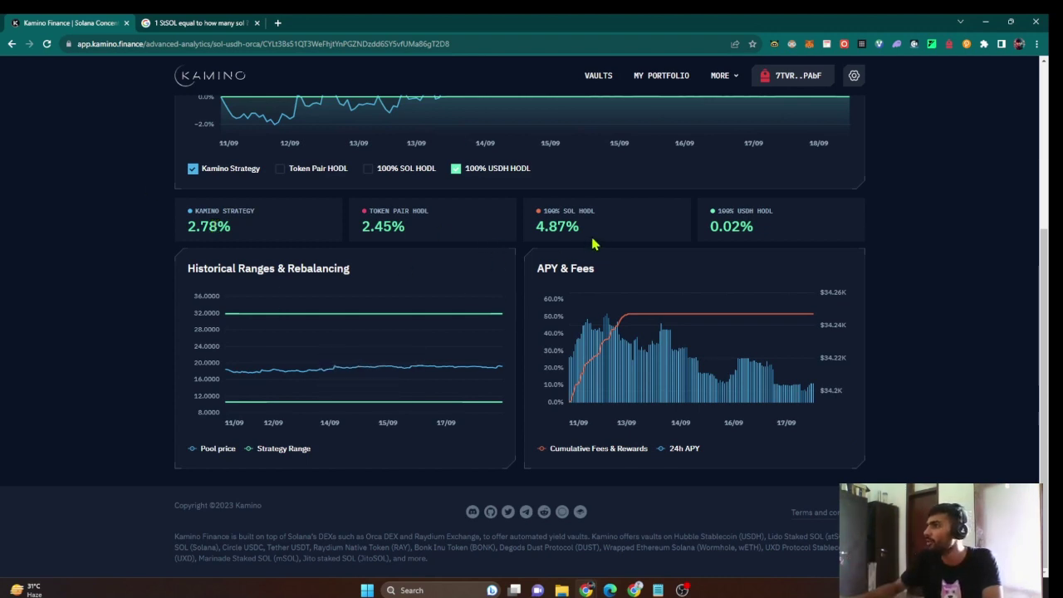
{"action": "left_click_drag", "start_coordinate": [541, 264], "coordinate": [613, 277]}
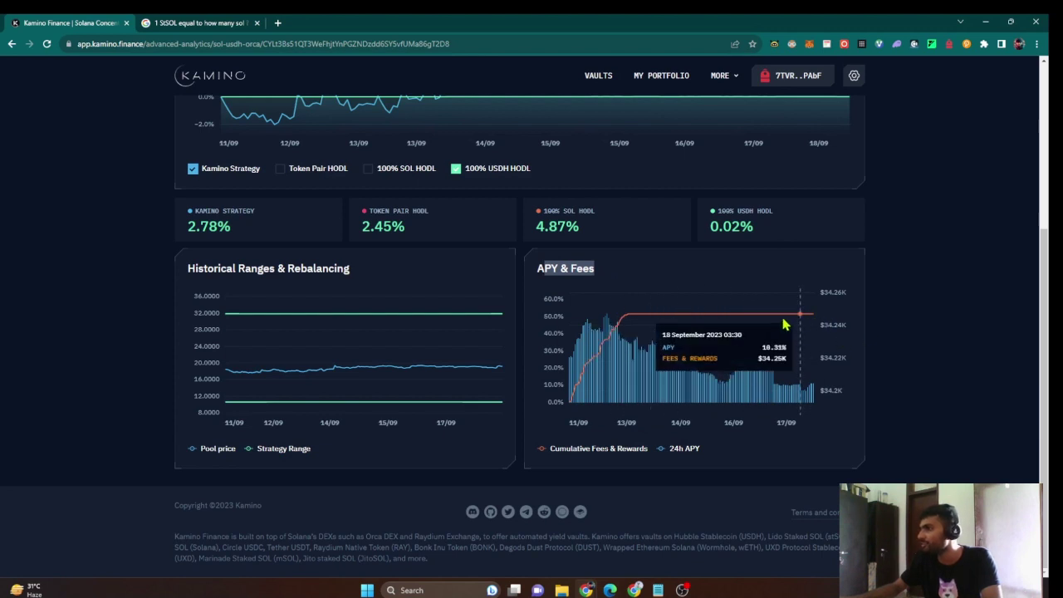
- Switch the Performance vs USD chart to show only Token Pair HODL
{"action": "scroll", "coordinate": [374, 274], "scroll_direction": "up", "scroll_amount": 2}
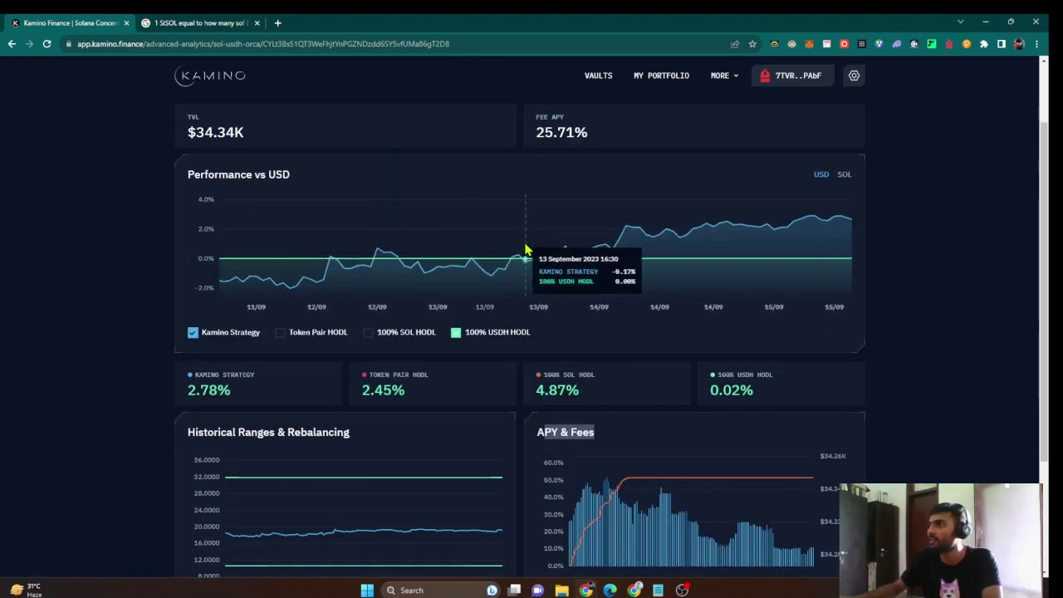
{"action": "left_click", "coordinate": [301, 334]}
{"action": "left_click", "coordinate": [391, 334]}
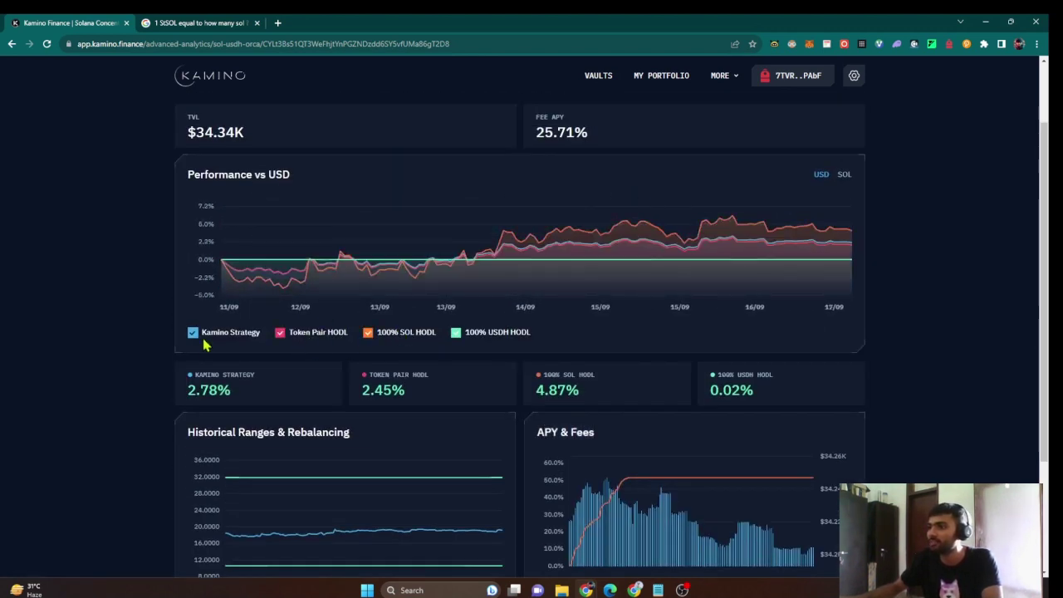
{"action": "left_click", "coordinate": [202, 338]}
{"action": "left_click", "coordinate": [467, 333]}
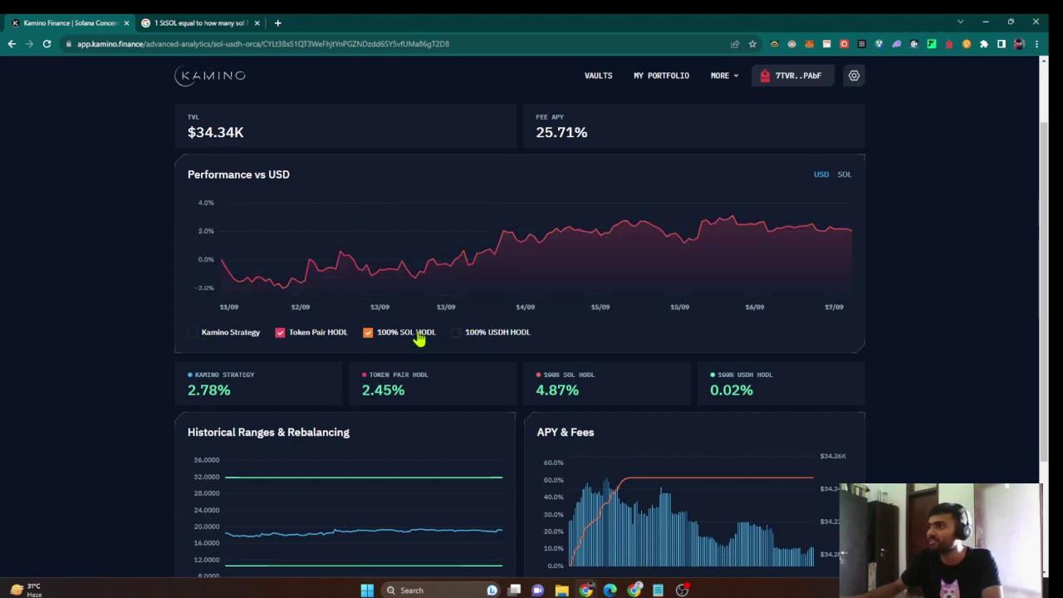
{"action": "left_click", "coordinate": [420, 334]}
- Check the time period options offered for the SOL-USDH analytics without choosing a different one
{"action": "scroll", "coordinate": [598, 166], "scroll_direction": "up", "scroll_amount": 1}
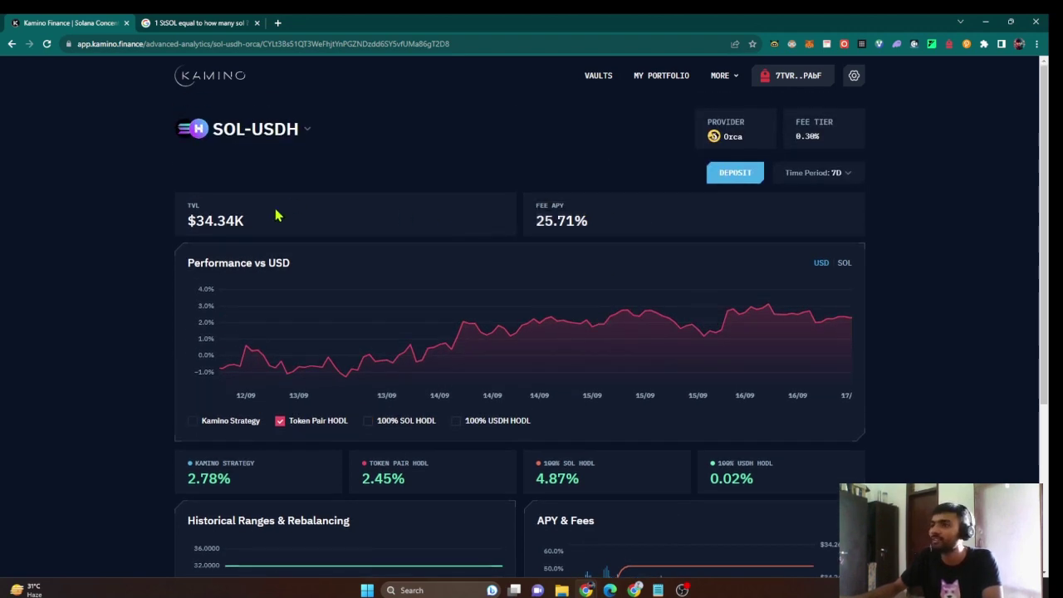
{"action": "left_click", "coordinate": [827, 174]}
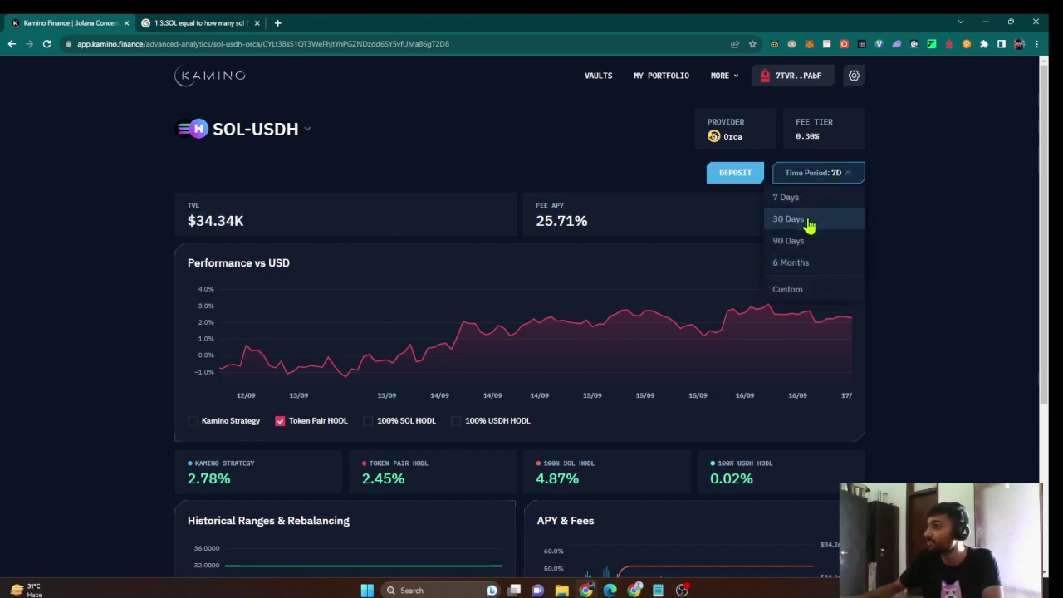
{"action": "left_click", "coordinate": [806, 137]}
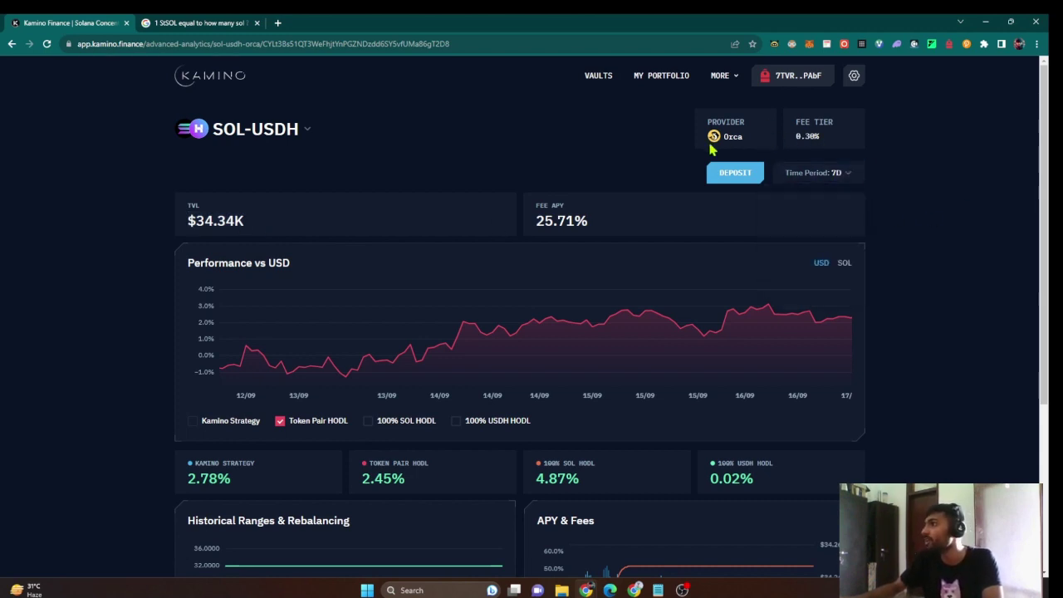
- Browse the strategy list of the analytics page, sort it by DEX and look through the RAYDIUM and ORCA strategies
{"action": "left_click", "coordinate": [296, 132]}
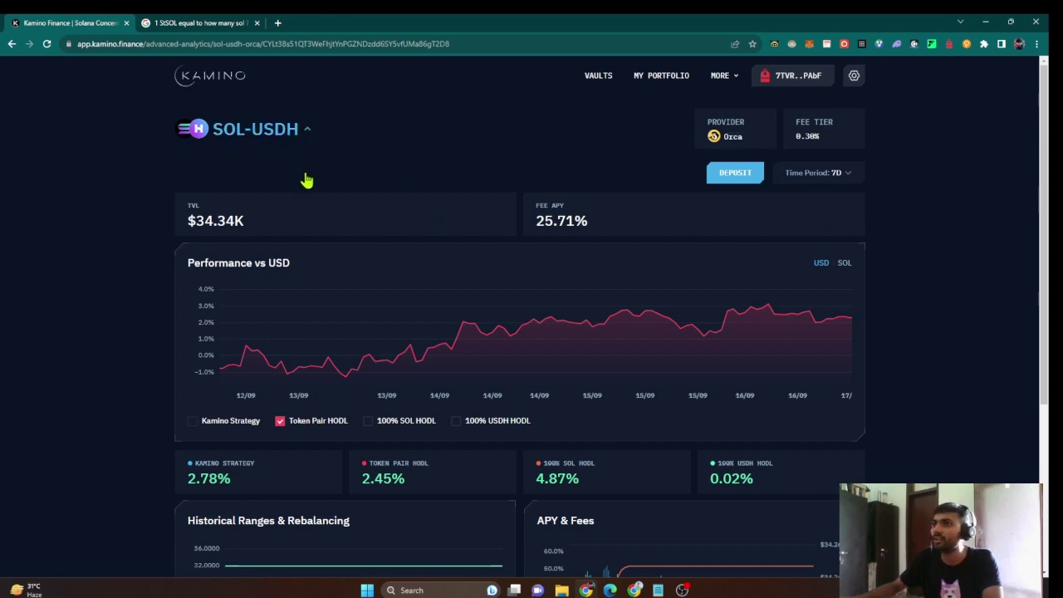
{"action": "scroll", "coordinate": [282, 299], "scroll_direction": "down", "scroll_amount": 6}
{"action": "scroll", "coordinate": [289, 306], "scroll_direction": "down", "scroll_amount": 5}
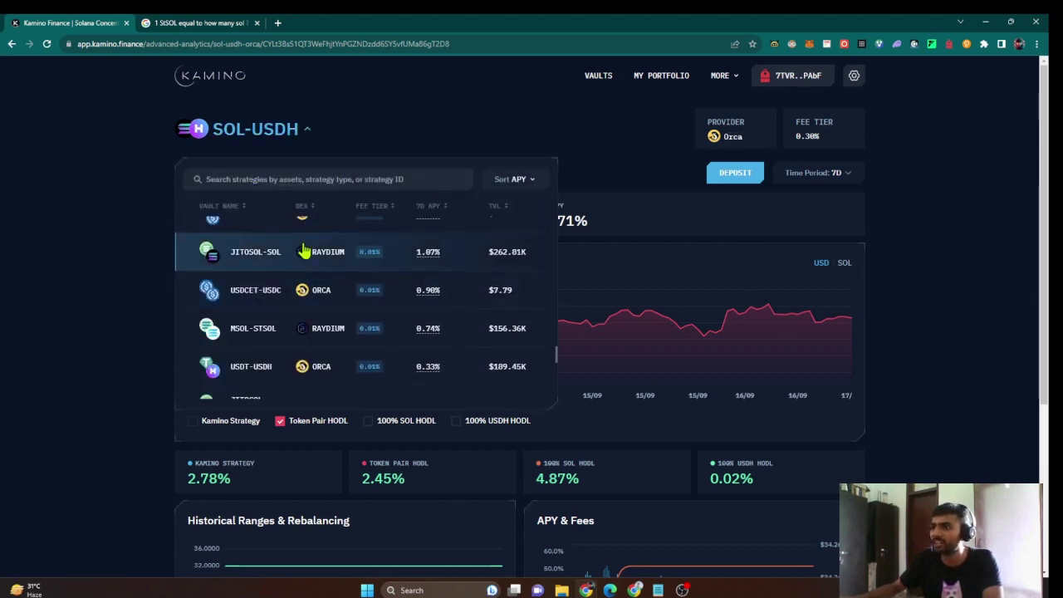
{"action": "left_click", "coordinate": [524, 180]}
{"action": "left_click", "coordinate": [498, 275]}
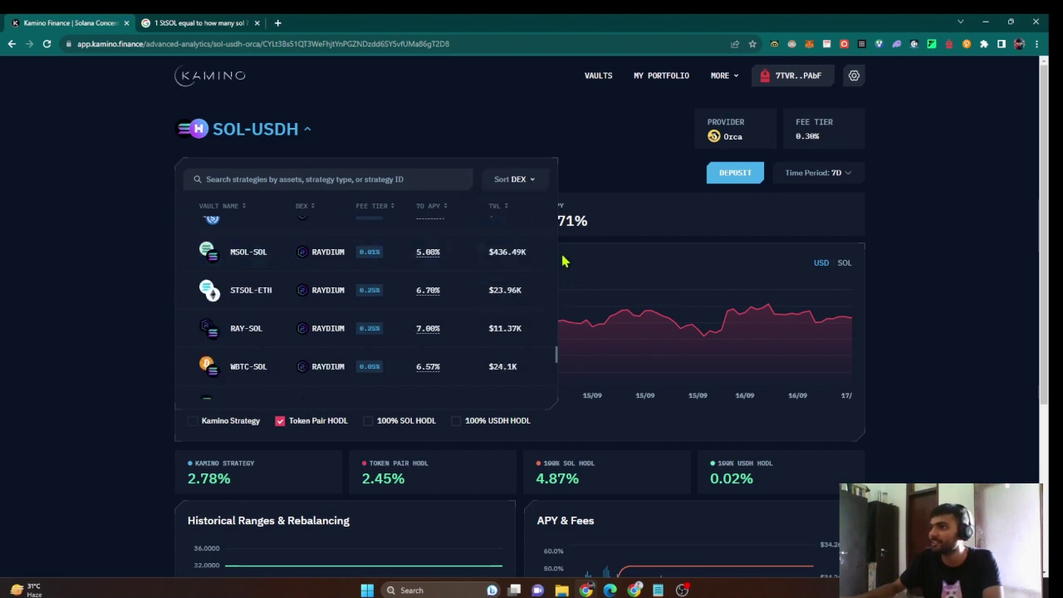
{"action": "scroll", "coordinate": [351, 290], "scroll_direction": "down", "scroll_amount": 6}
{"action": "scroll", "coordinate": [354, 285], "scroll_direction": "up", "scroll_amount": 3}
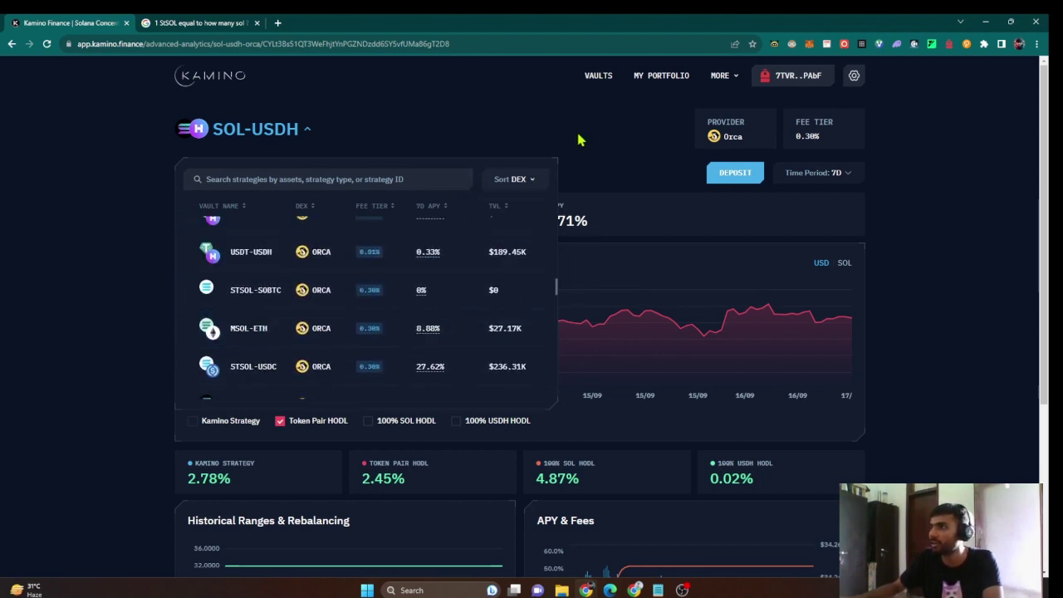
- Return to the Market Making Vaults overview and open the featured SOL-USDC vault
{"action": "left_click", "coordinate": [609, 79]}
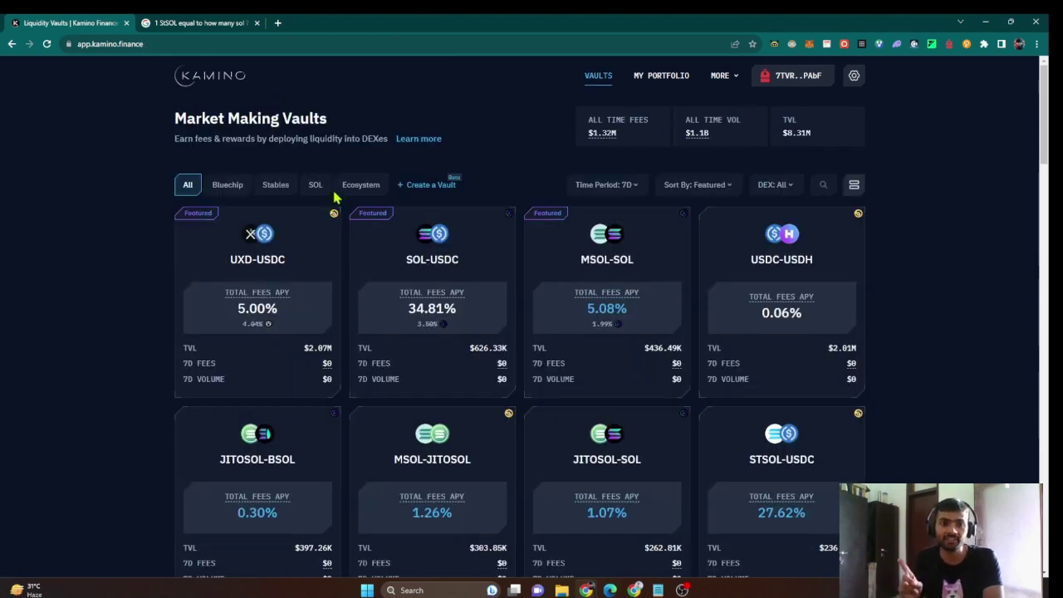
{"action": "left_click", "coordinate": [353, 218]}
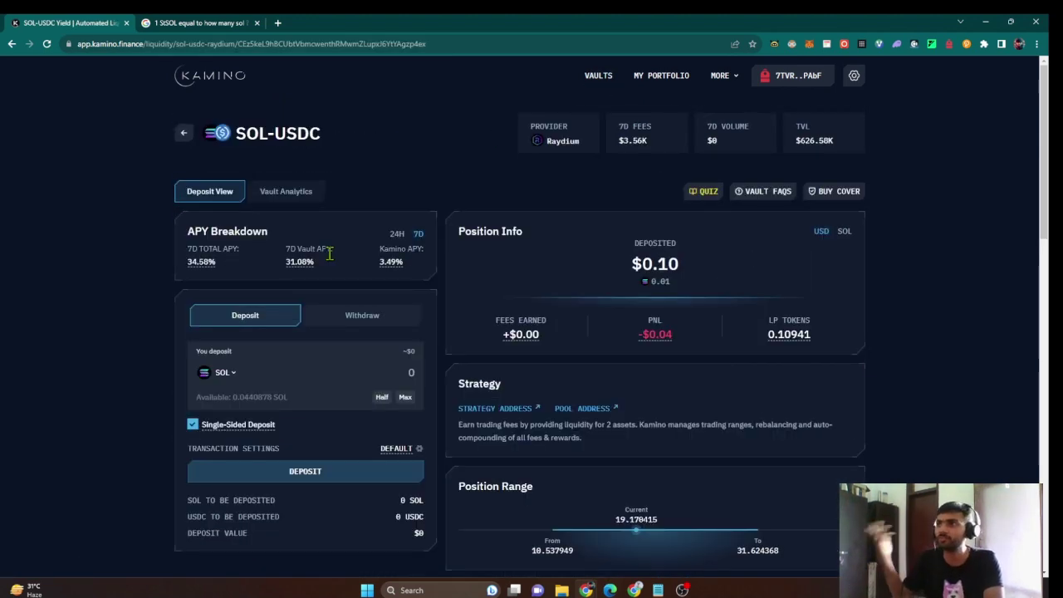